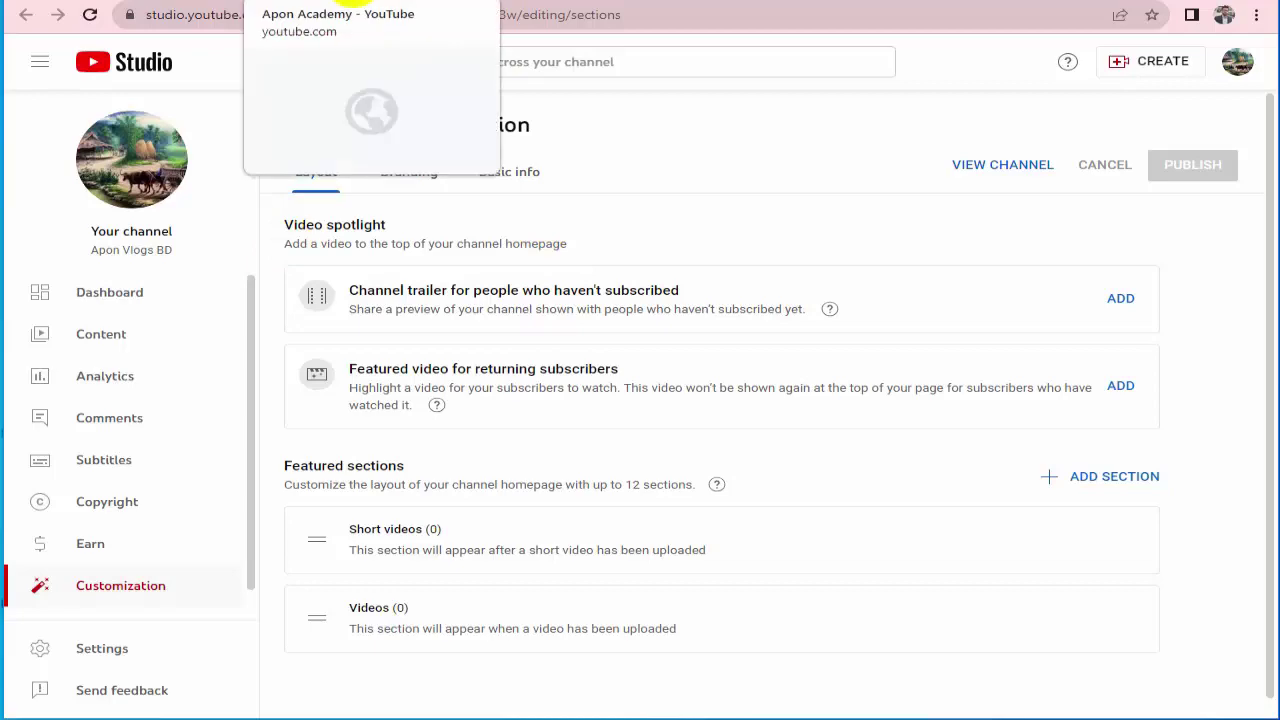
Switch to the Apon Academy channel page on YouTube and examine how its homepage video and playlist sections are arranged
left_click(355, 6)
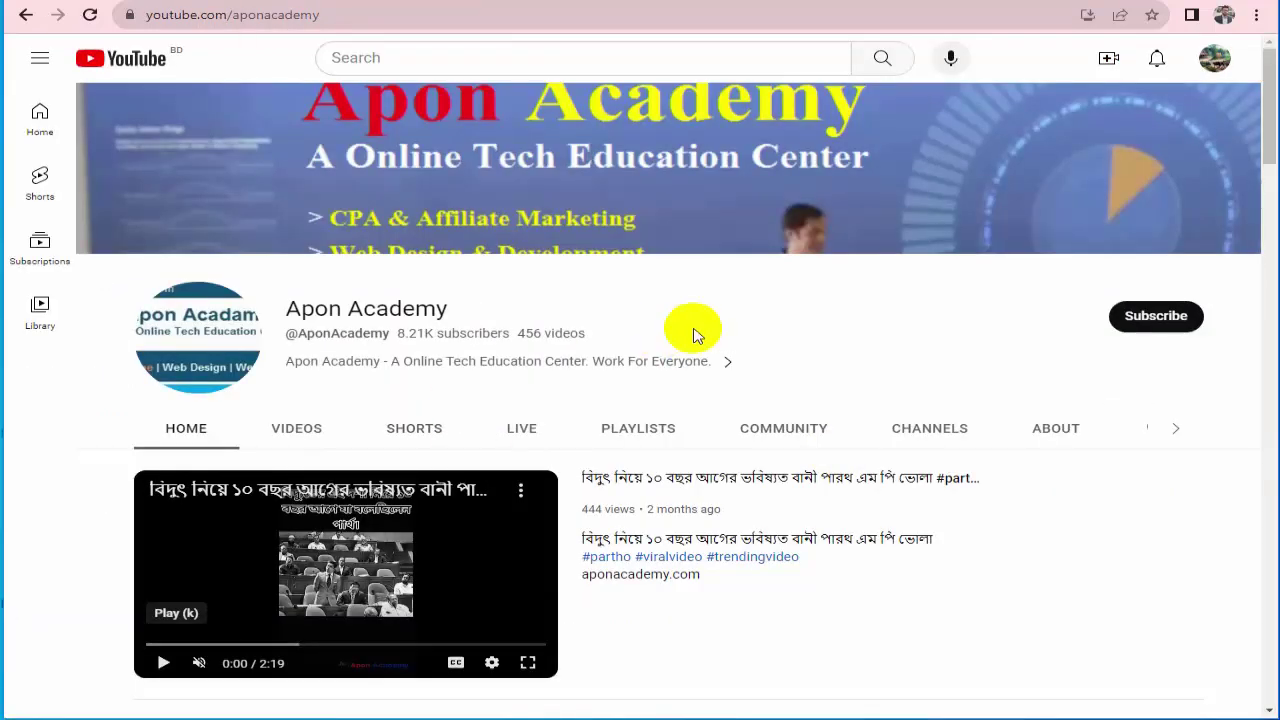
scroll(629, 409, "down", 3)
scroll(725, 485, "down", 3)
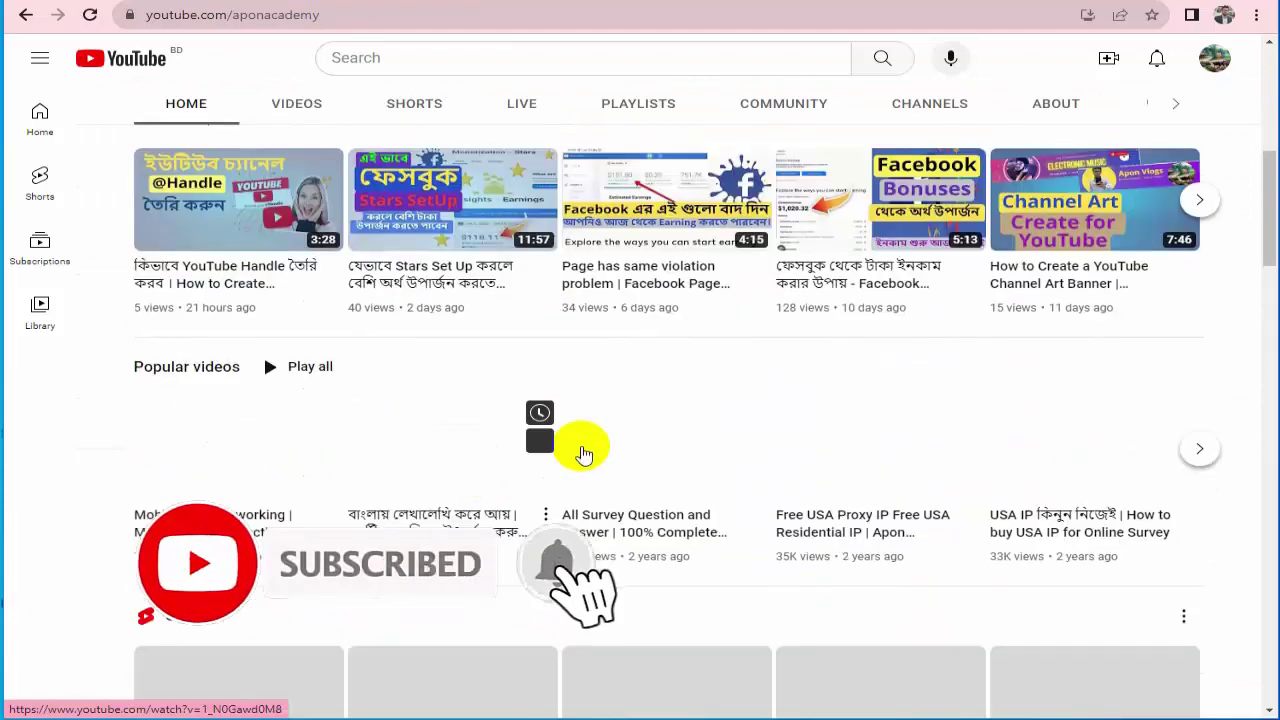
scroll(580, 449, "down", 9)
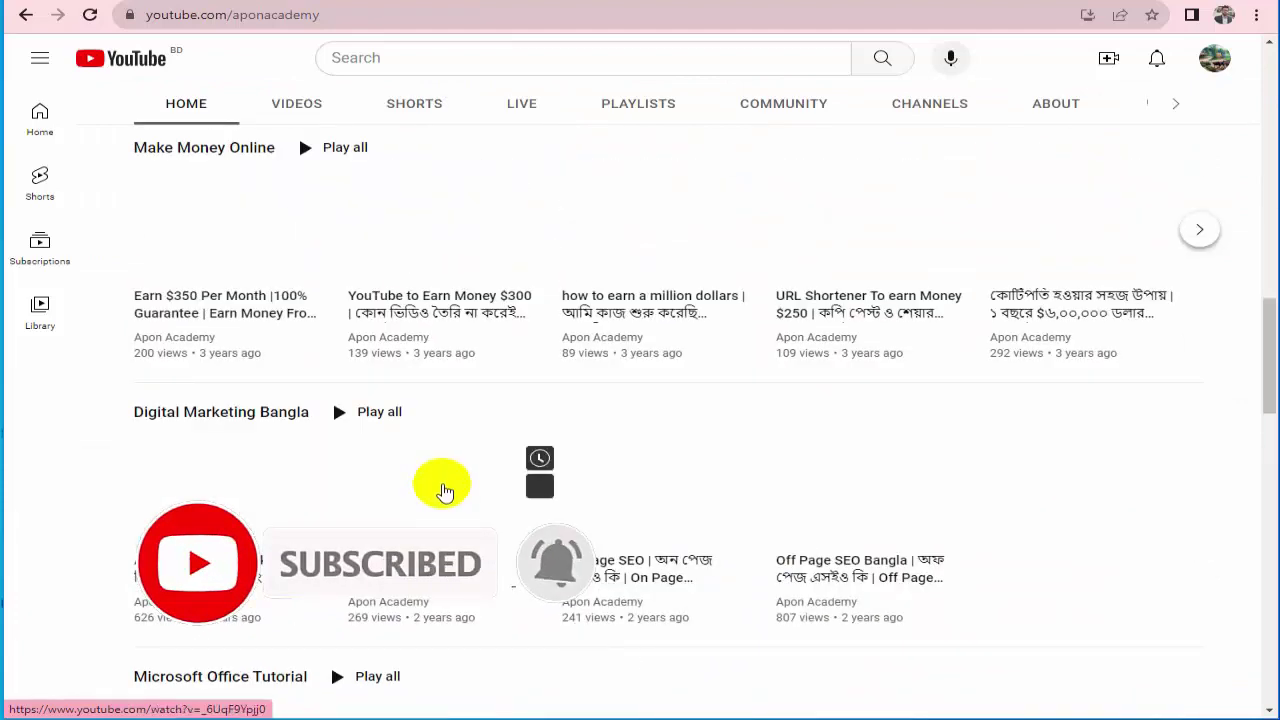
scroll(440, 491, "down", 4)
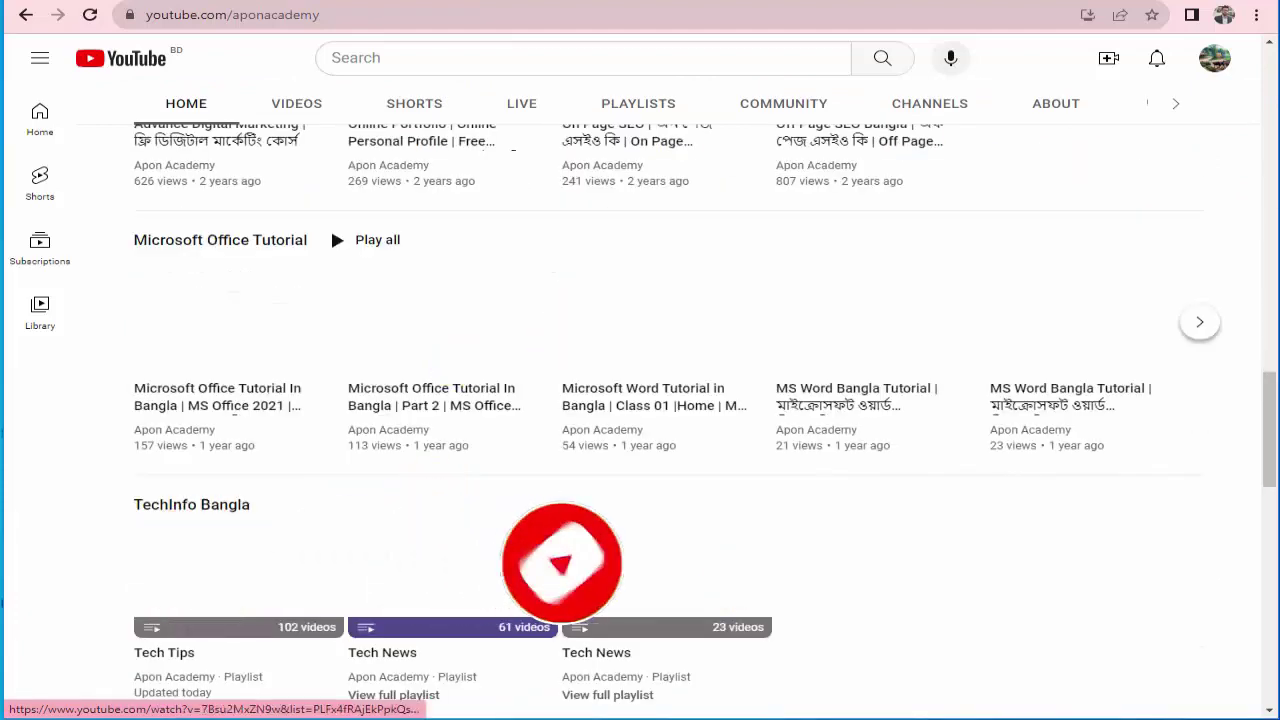
scroll(645, 508, "down", 3)
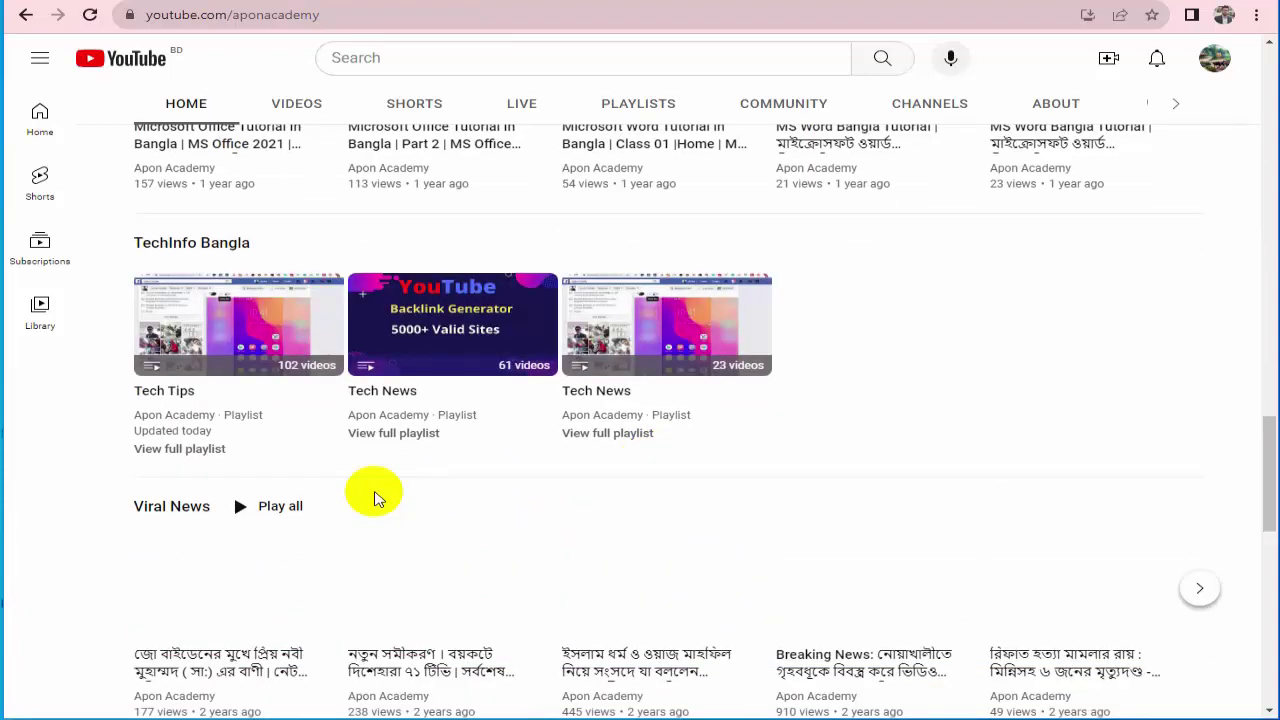
scroll(348, 440, "up", 2)
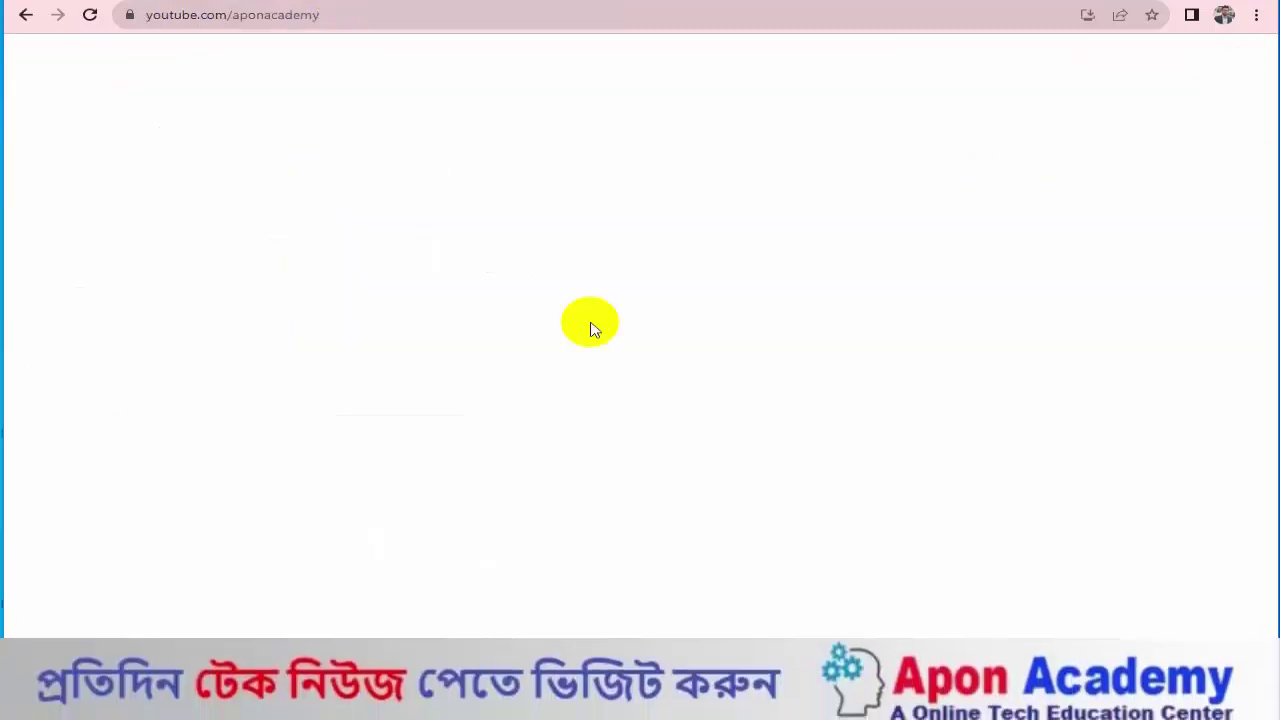
scroll(443, 343, "up", 3)
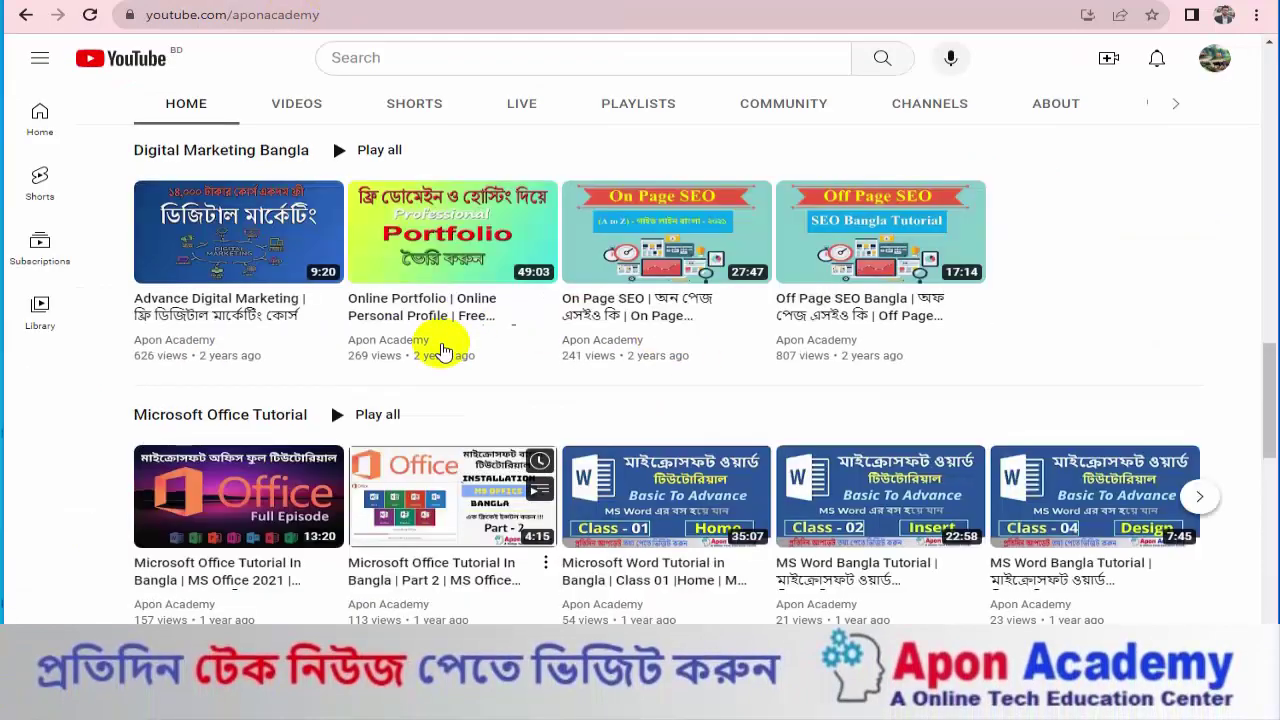
scroll(443, 348, "up", 4)
scroll(443, 350, "up", 10)
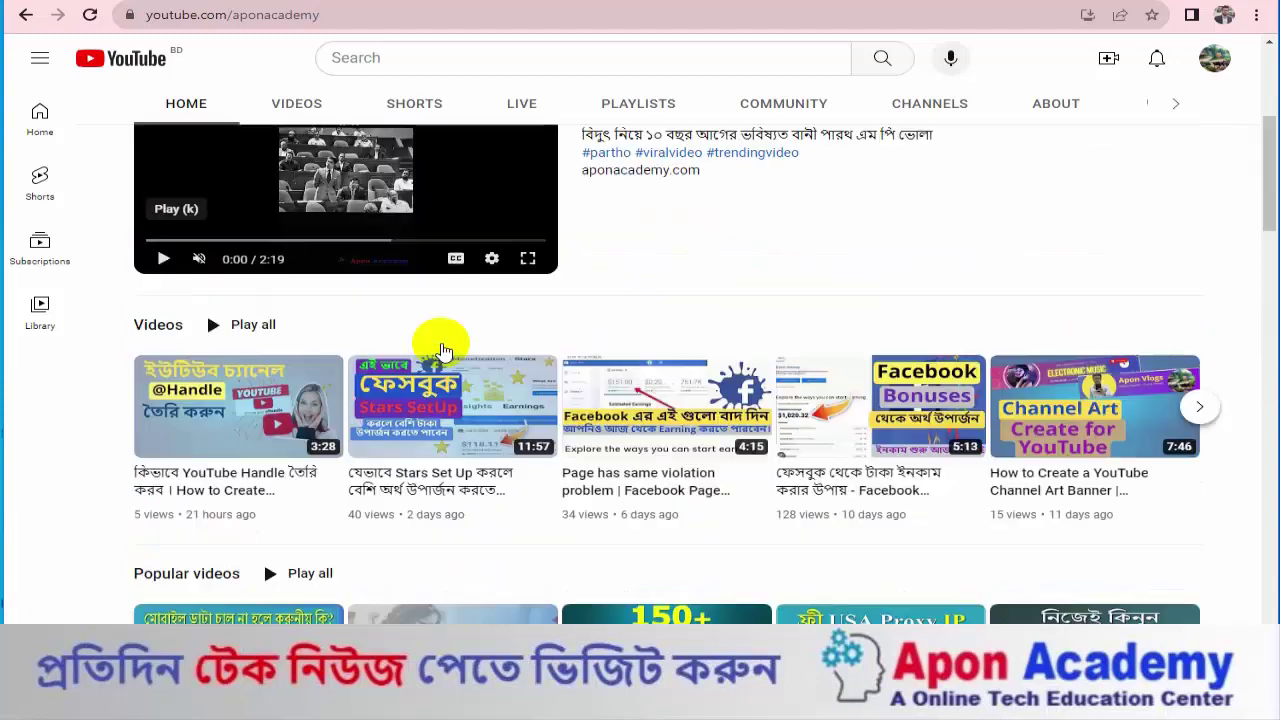
scroll(443, 345, "up", 3)
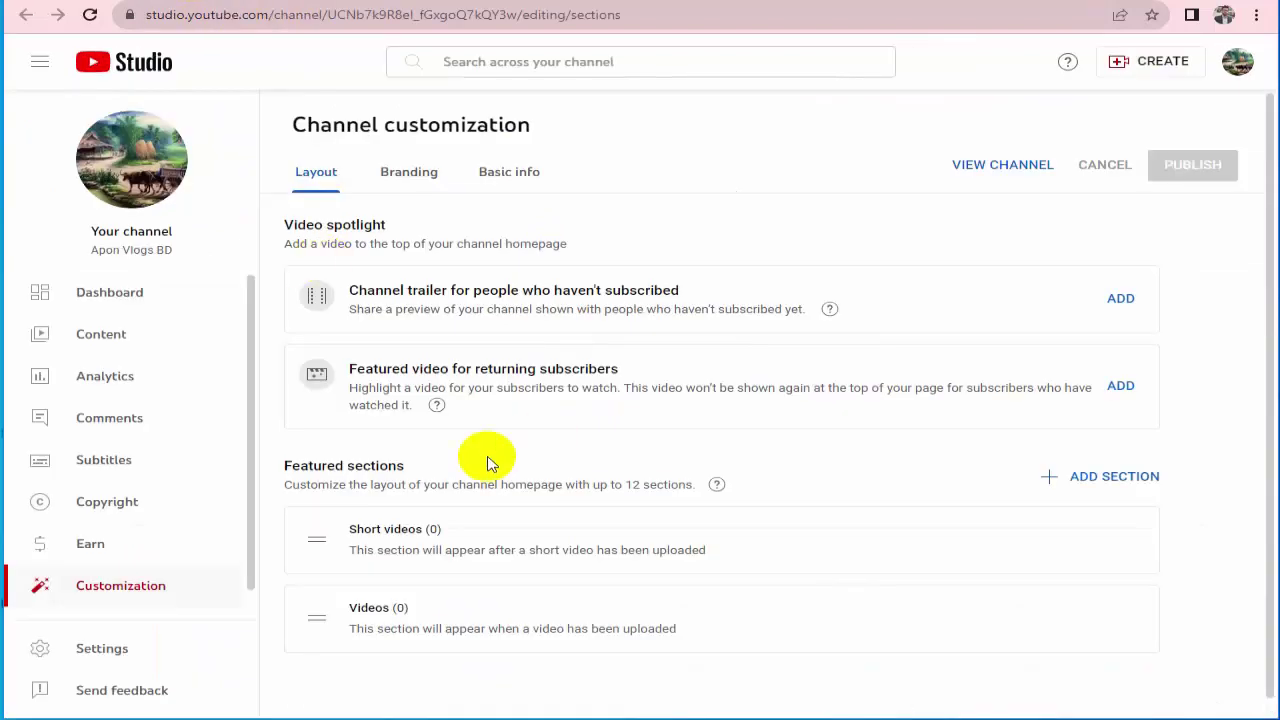
Compare the channel customization layout with the Videos, Popular videos, Shorts and playlist rows on the Apon Academy homepage
scroll(458, 462, "down", 1)
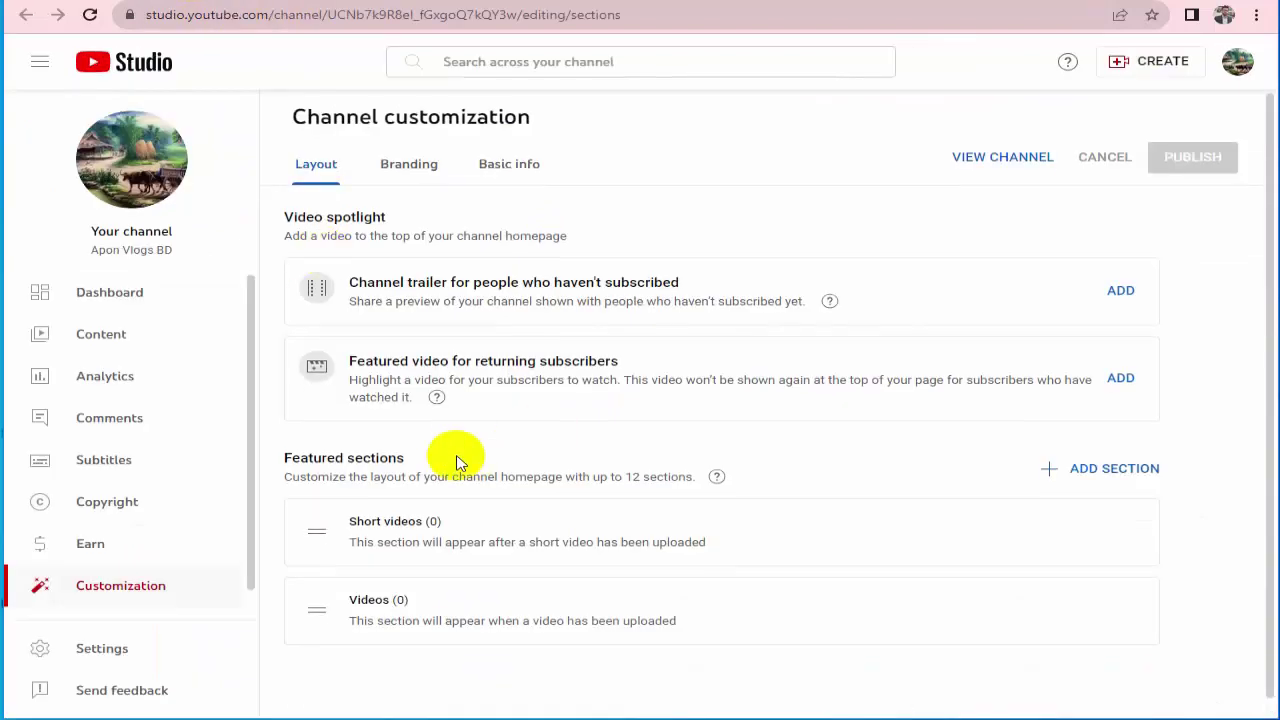
scroll(458, 462, "down", 1)
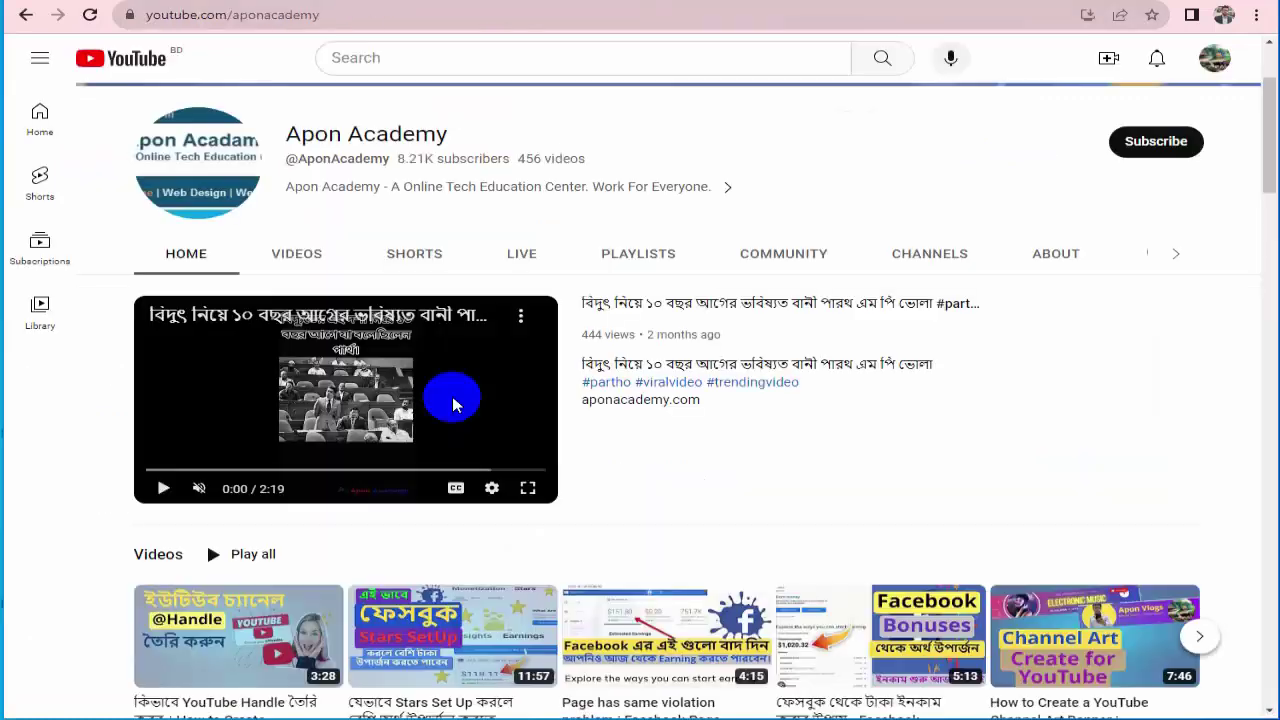
scroll(251, 480, "down", 3)
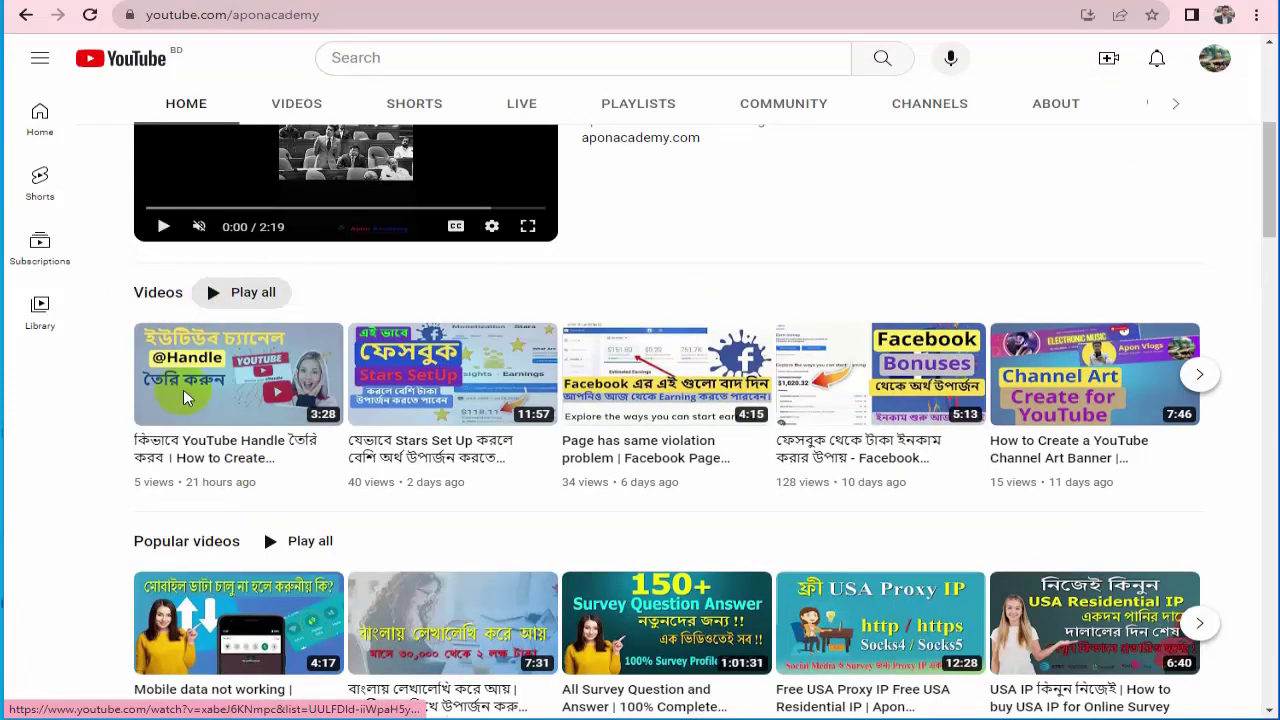
scroll(74, 514, "down", 5)
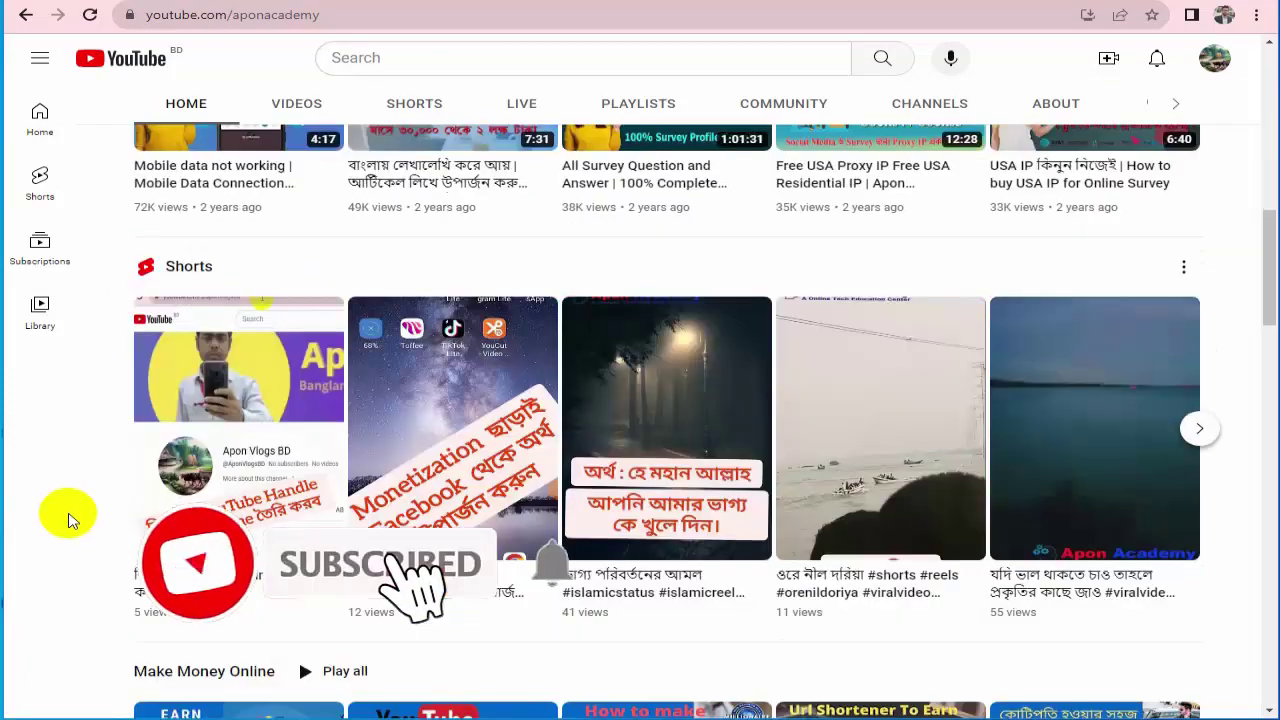
scroll(241, 400, "down", 1)
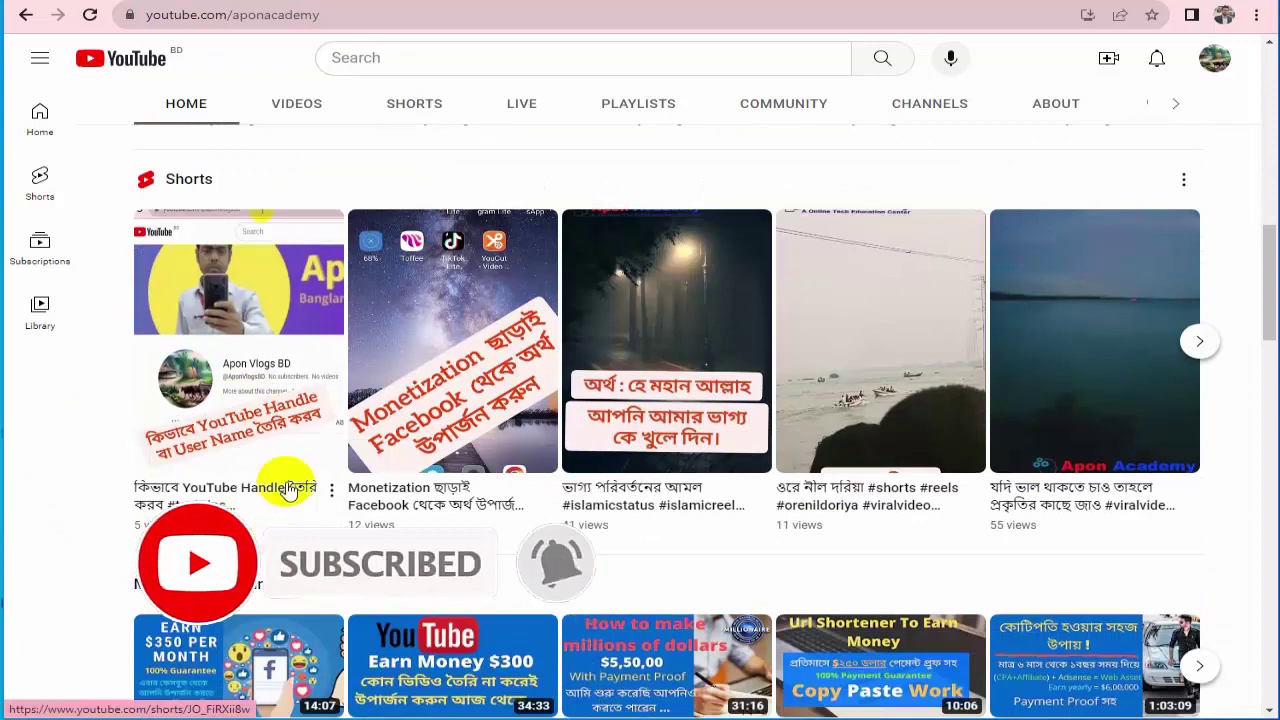
scroll(260, 450, "up", 5)
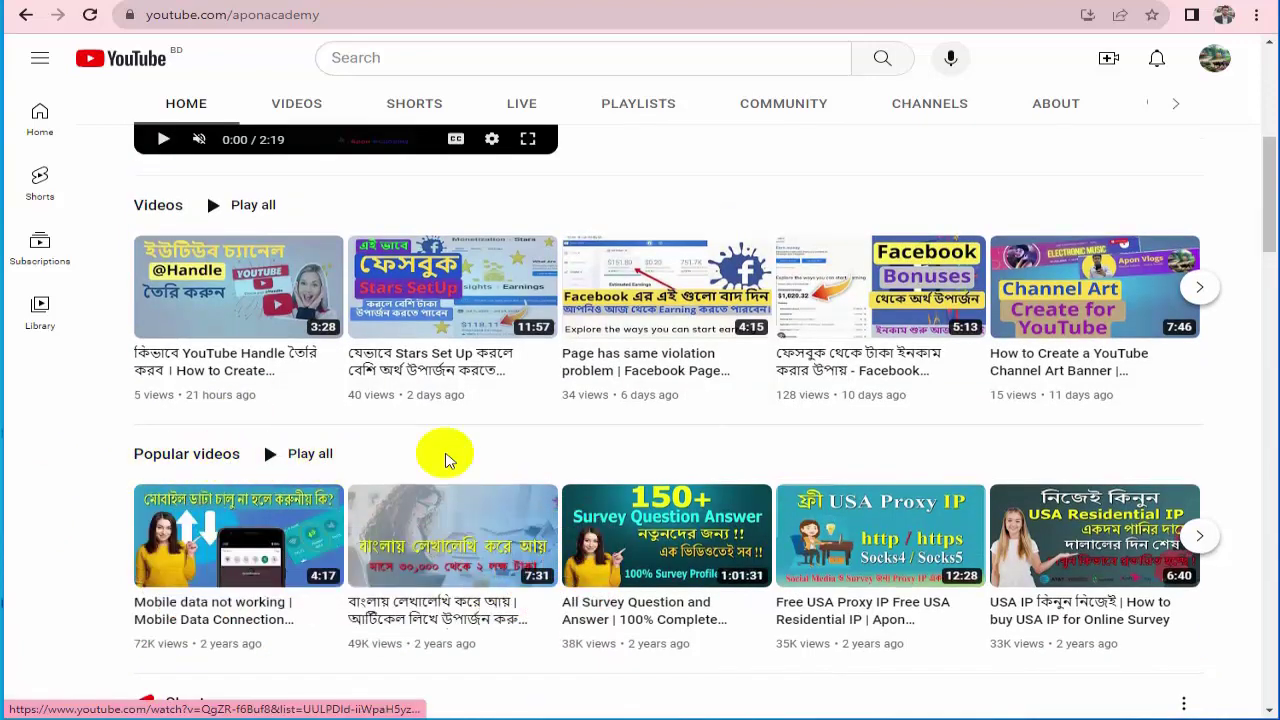
scroll(446, 460, "down", 8)
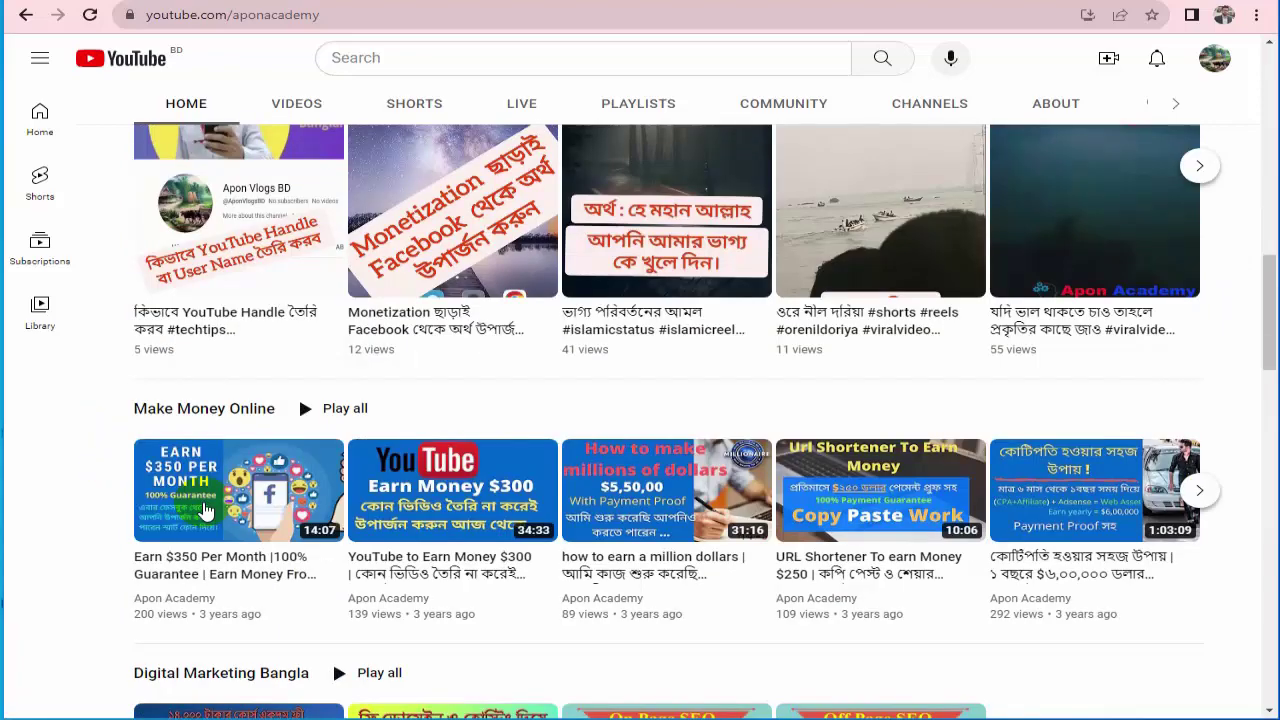
scroll(260, 508, "down", 4)
scroll(286, 477, "up", 7)
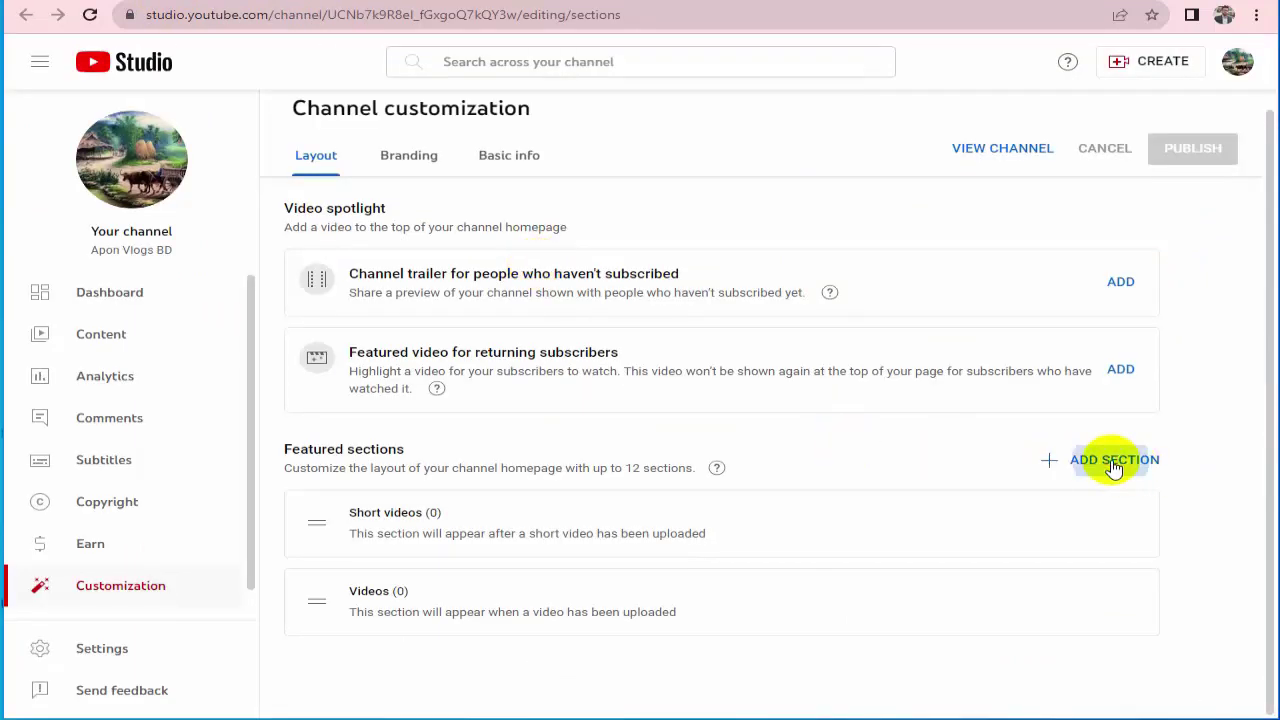
Add a Popular videos section to the featured sections of the channel homepage layout
left_click(1114, 462)
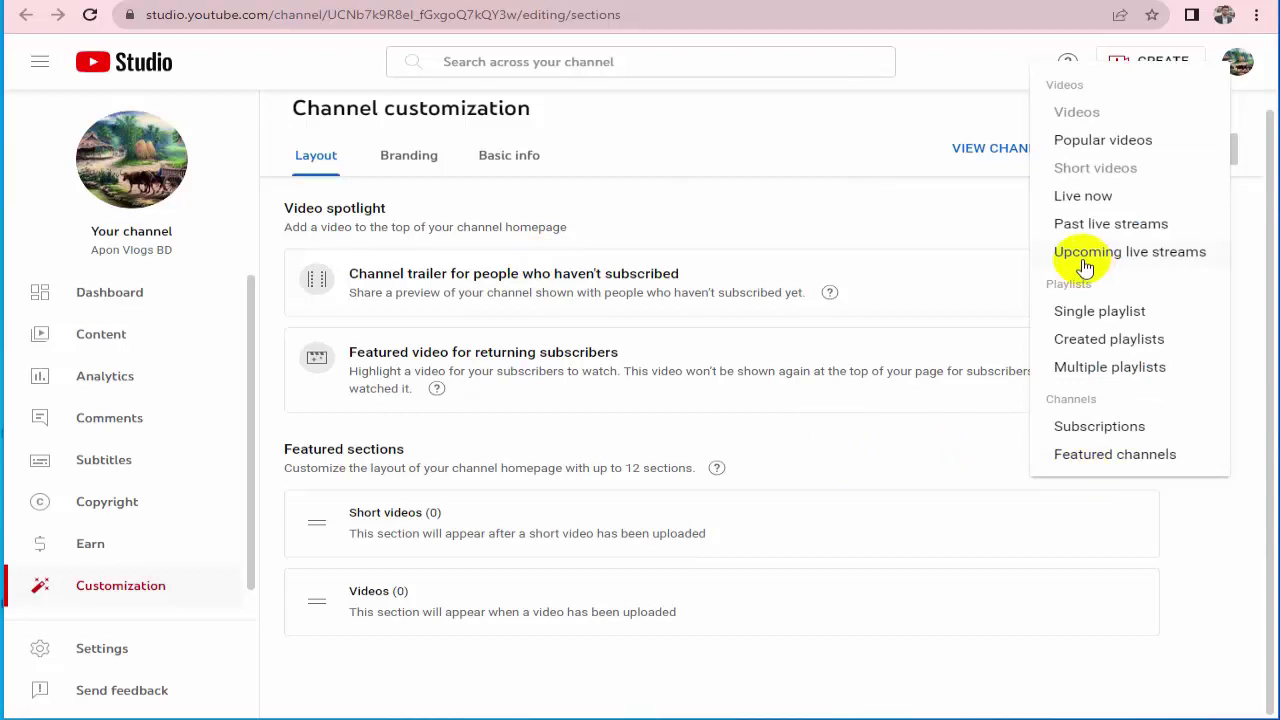
left_click(1101, 147)
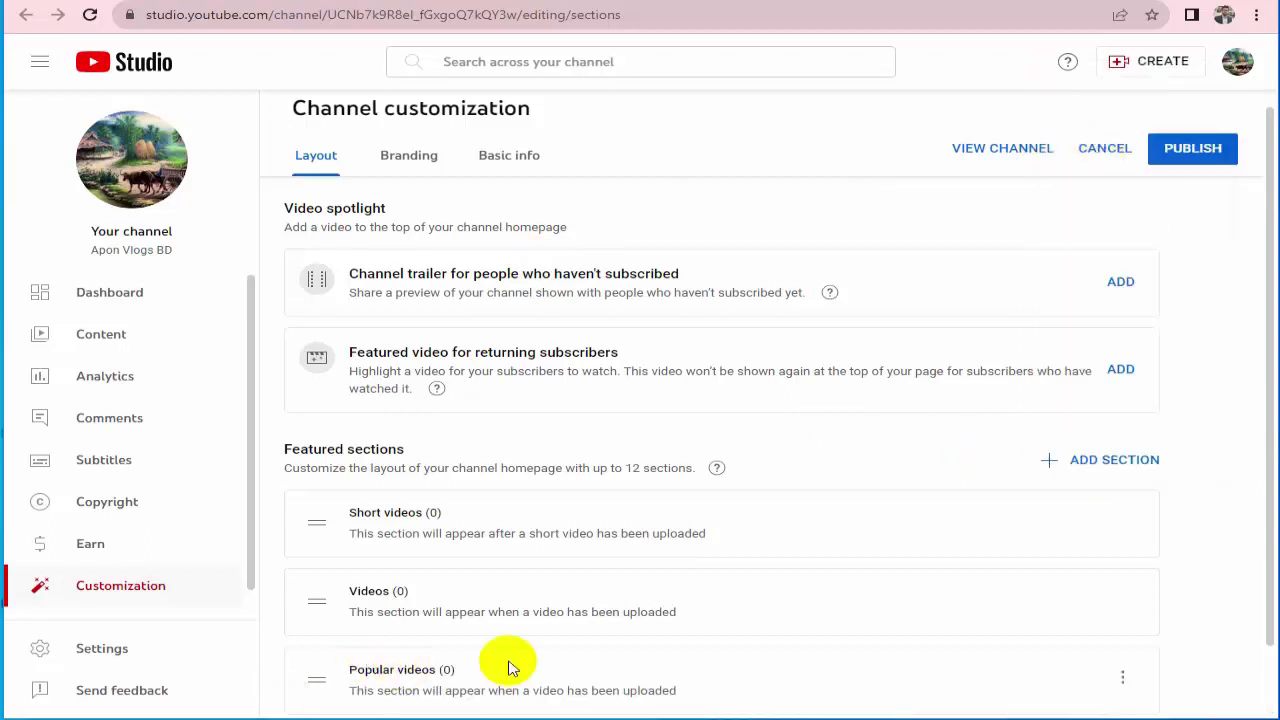
scroll(506, 666, "down", 1)
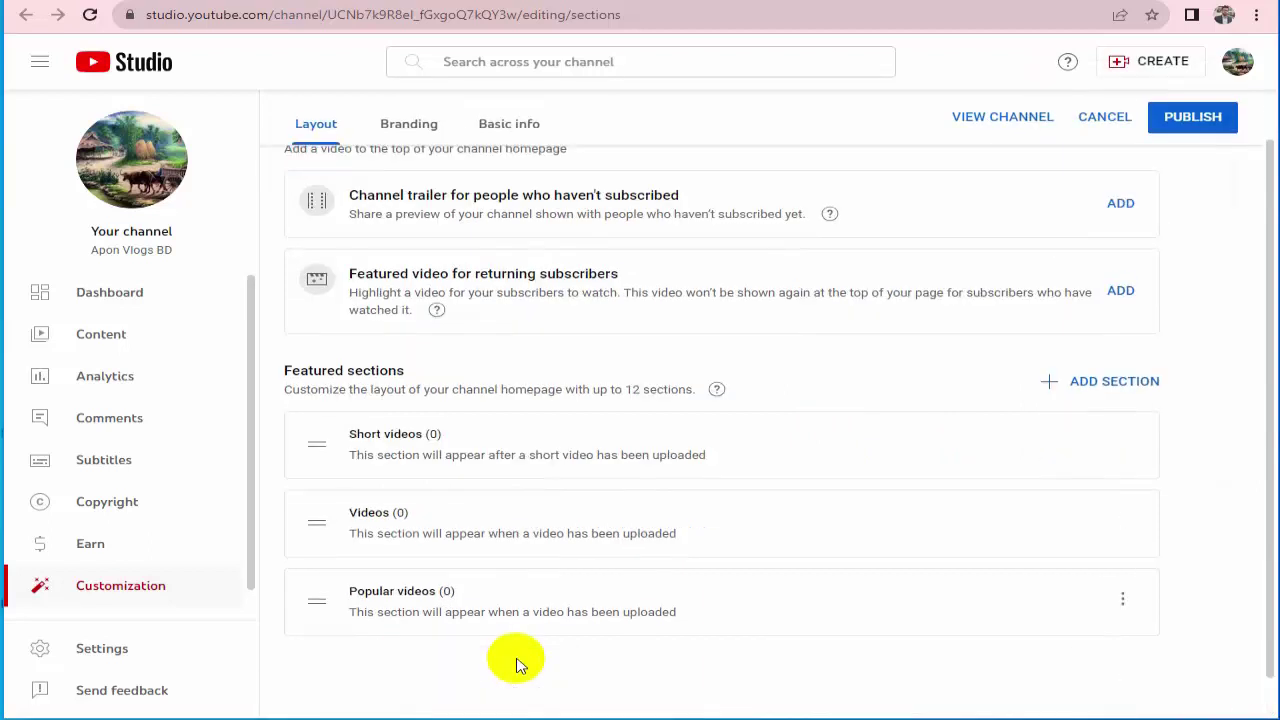
left_click(1106, 383)
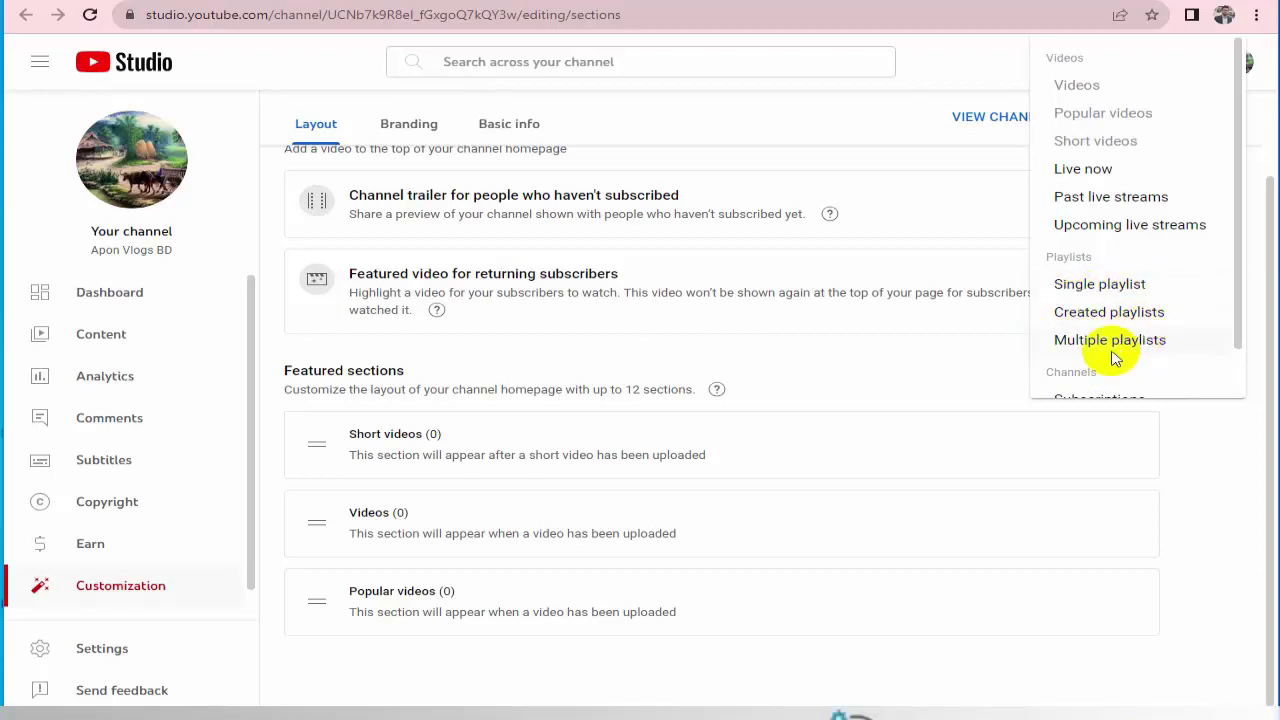
left_click(1097, 290)
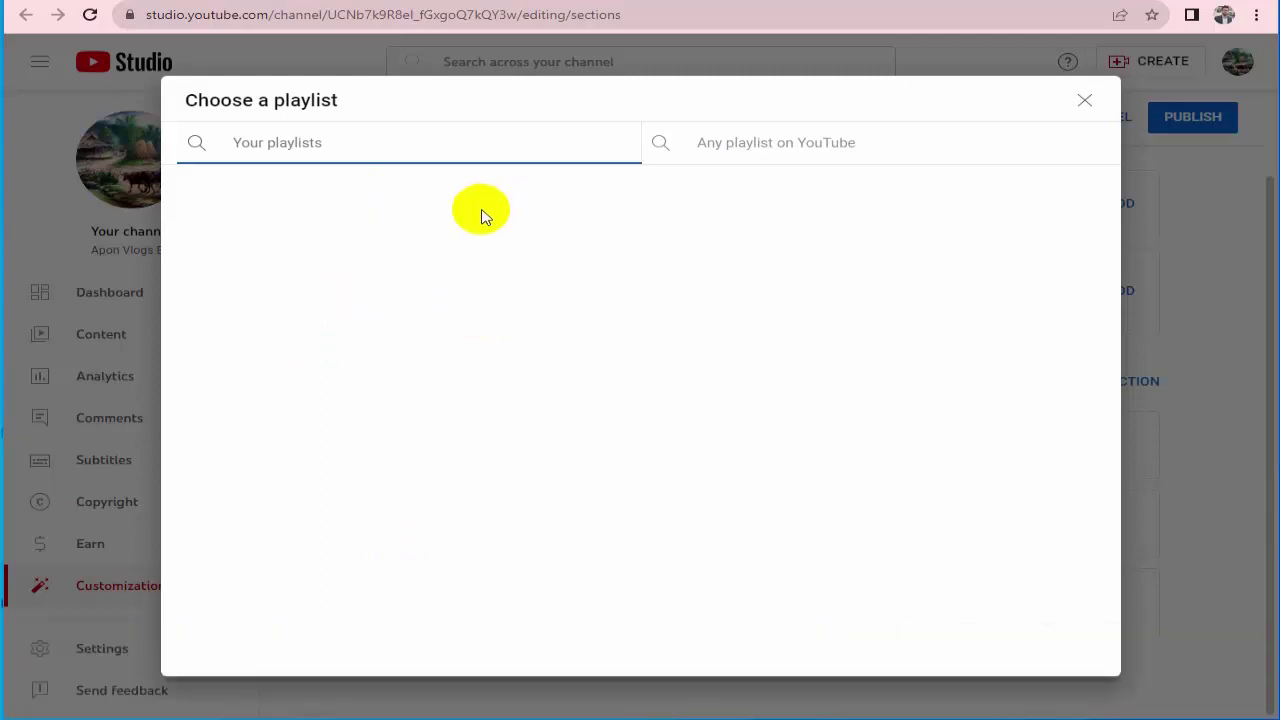
left_click(1085, 102)
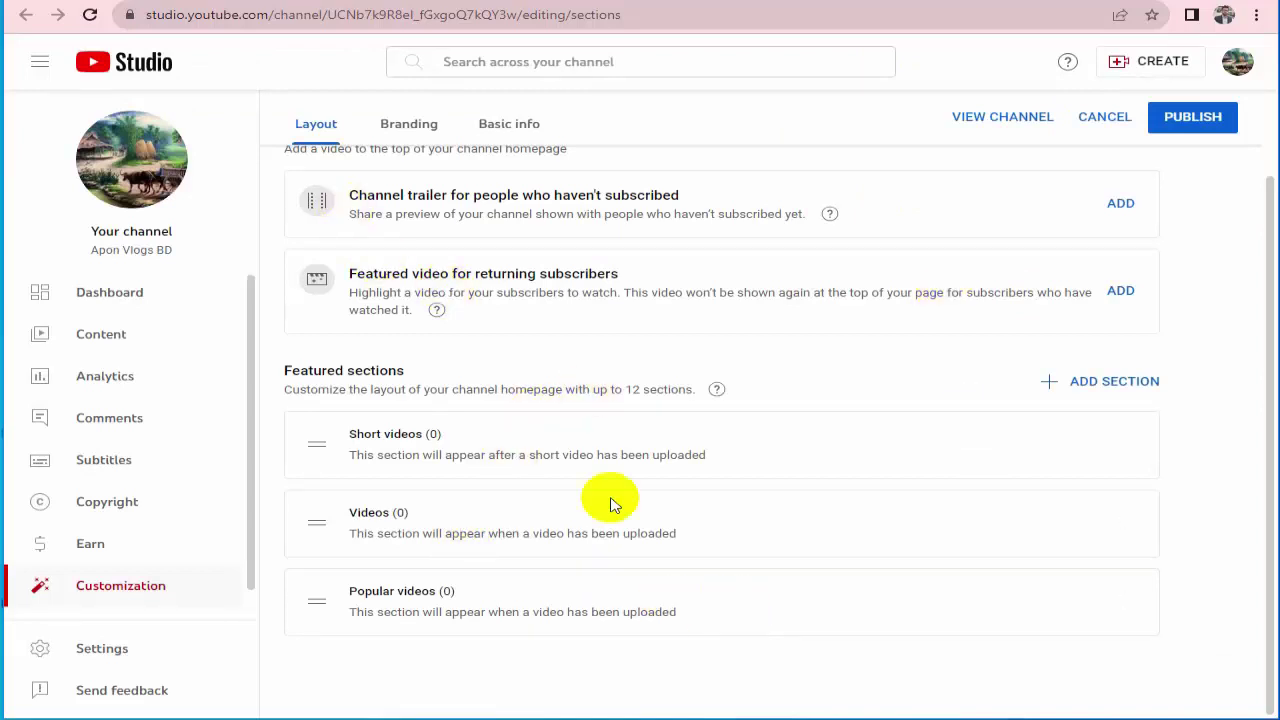
Add a Subscriptions section to the featured sections of the channel homepage layout
left_click(1112, 385)
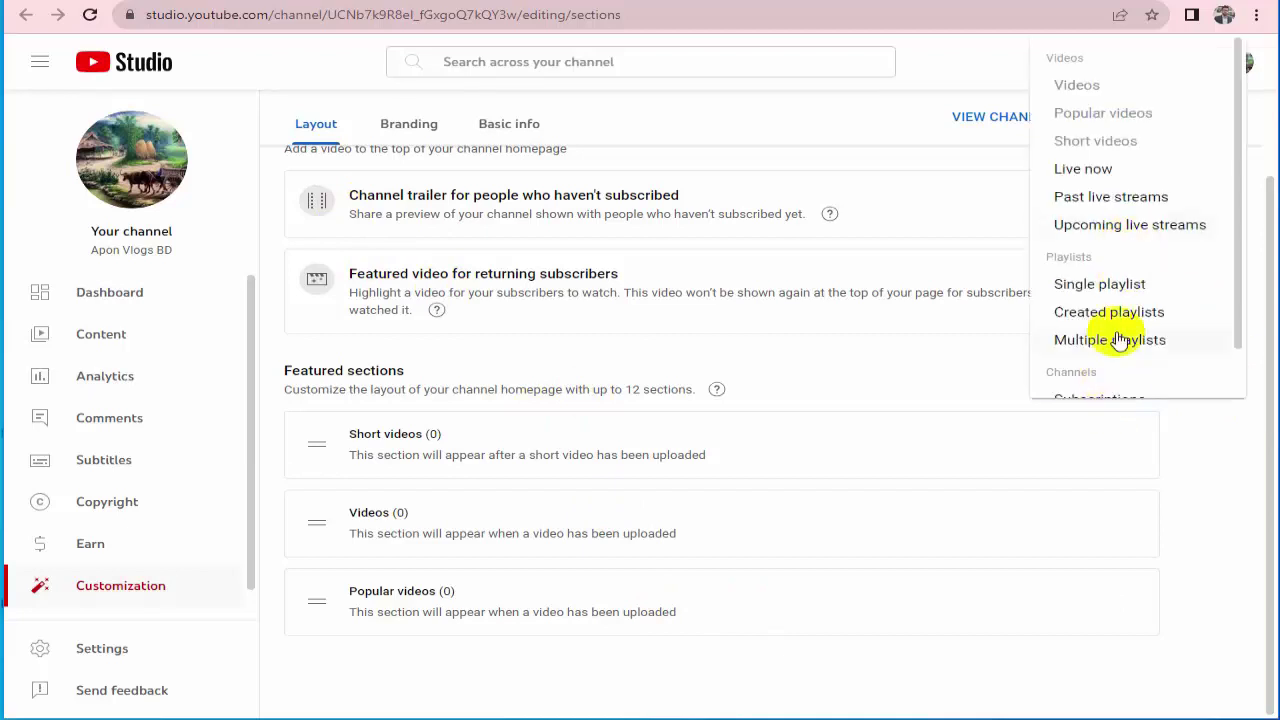
scroll(1098, 308, "down", 1)
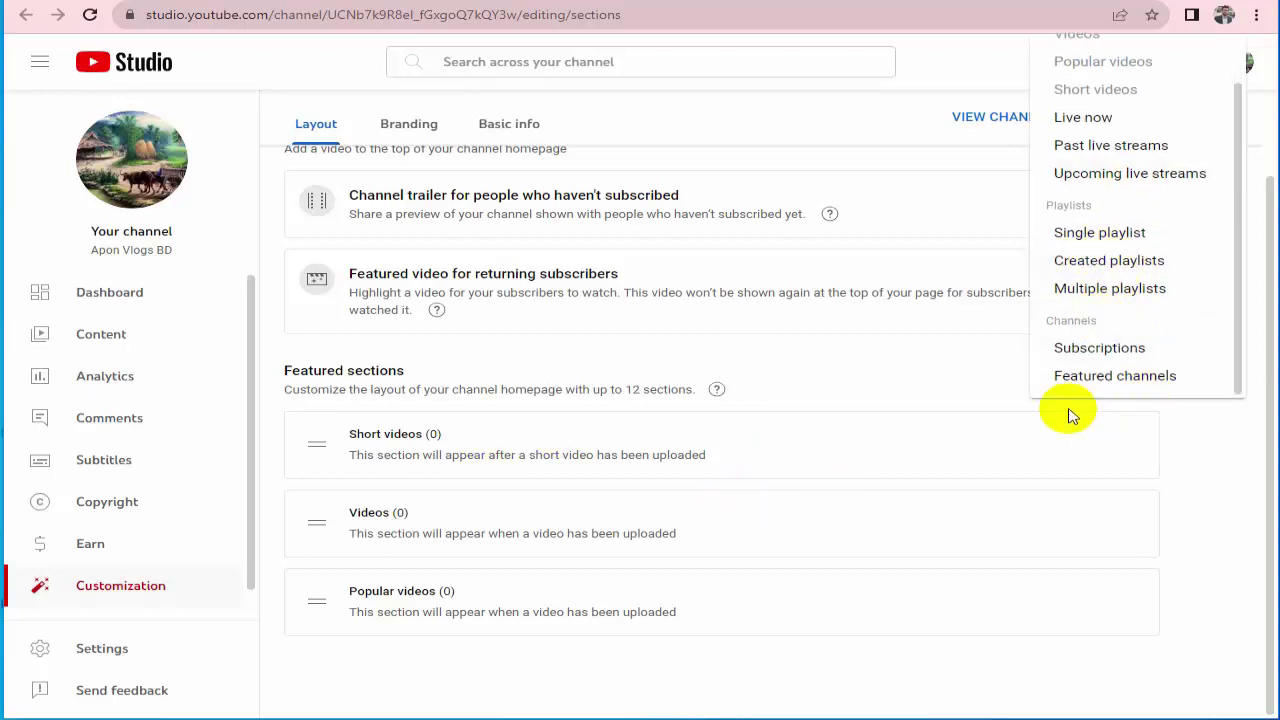
left_click(1097, 352)
scroll(470, 514, "down", 1)
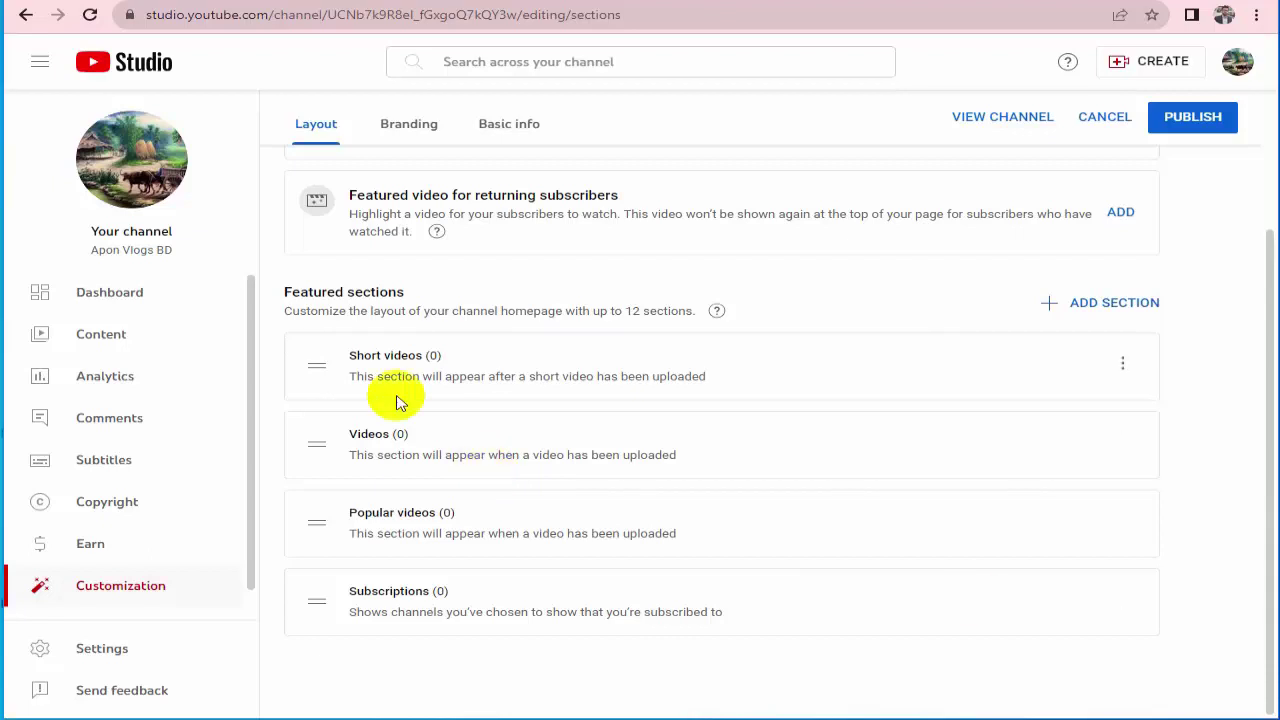
Review the channel's branding settings for the profile picture, banner image and video watermark
left_click(410, 130)
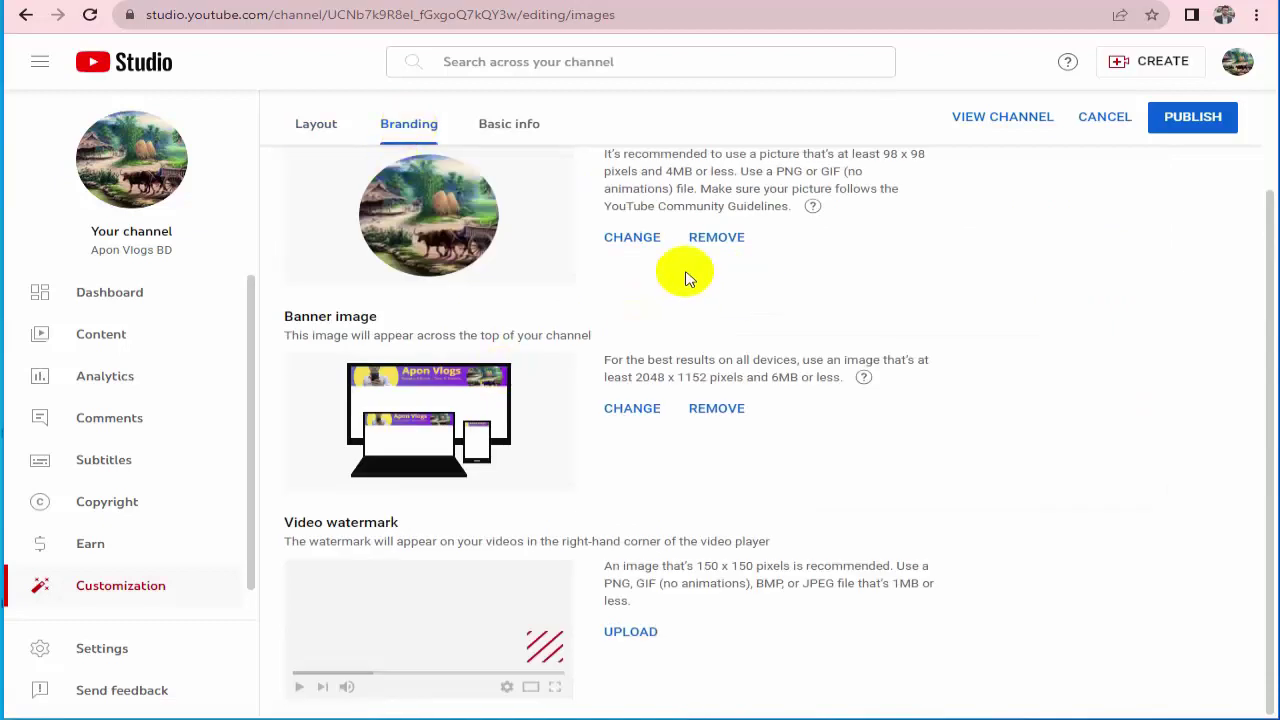
scroll(686, 271, "up", 2)
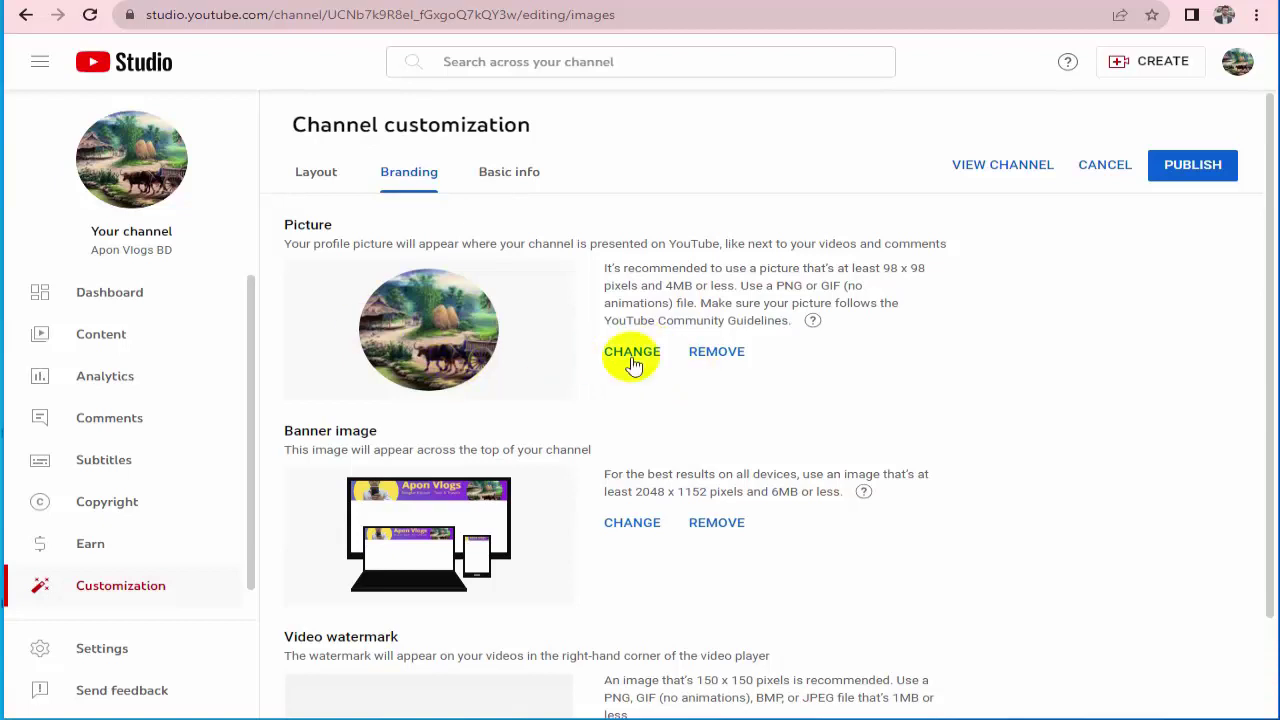
scroll(557, 467, "down", 1)
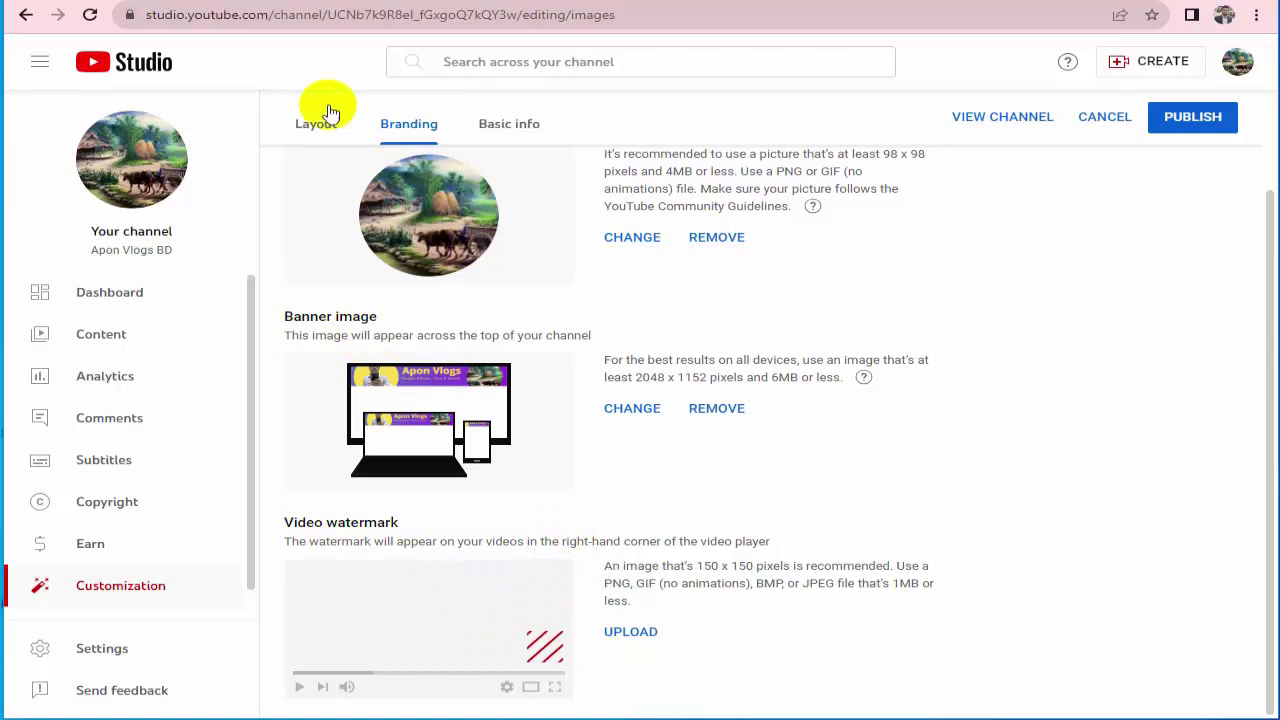
In the channel's basic info, paste the prepared welcome and disclaimer text as the description and delete "জ্ঞানের শহর" from its second line
left_click(509, 128)
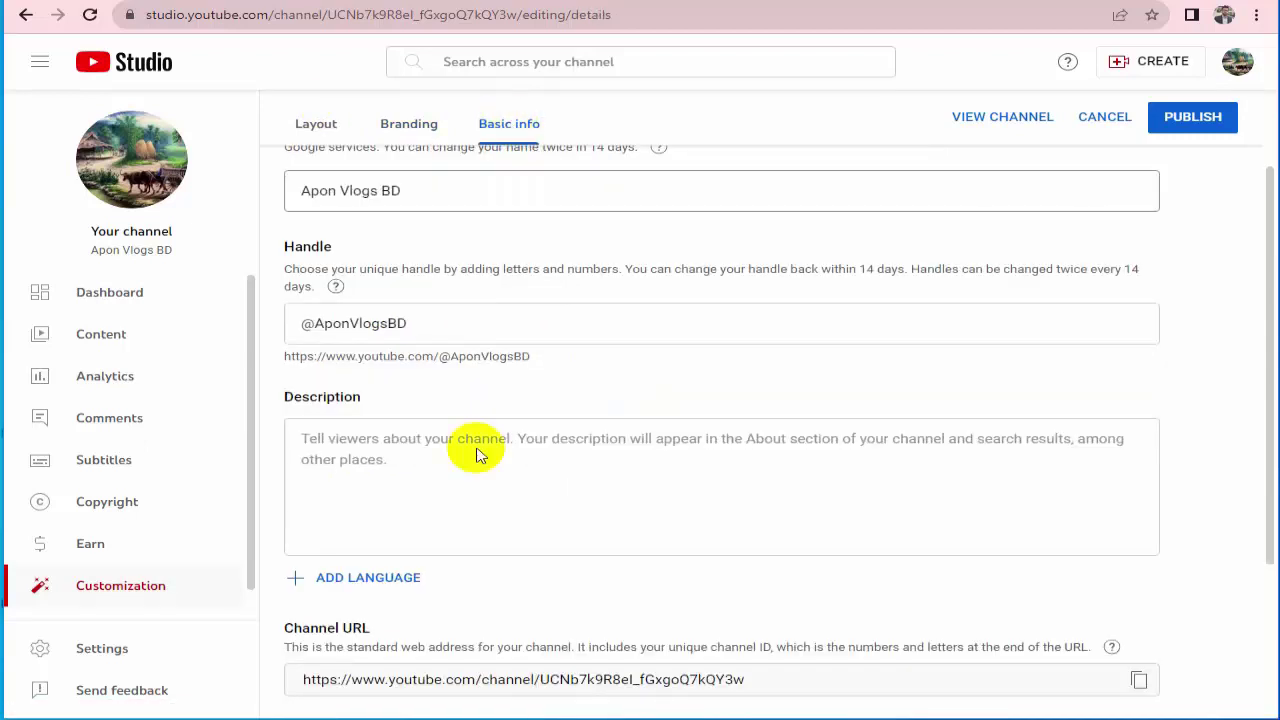
scroll(575, 381, "up", 2)
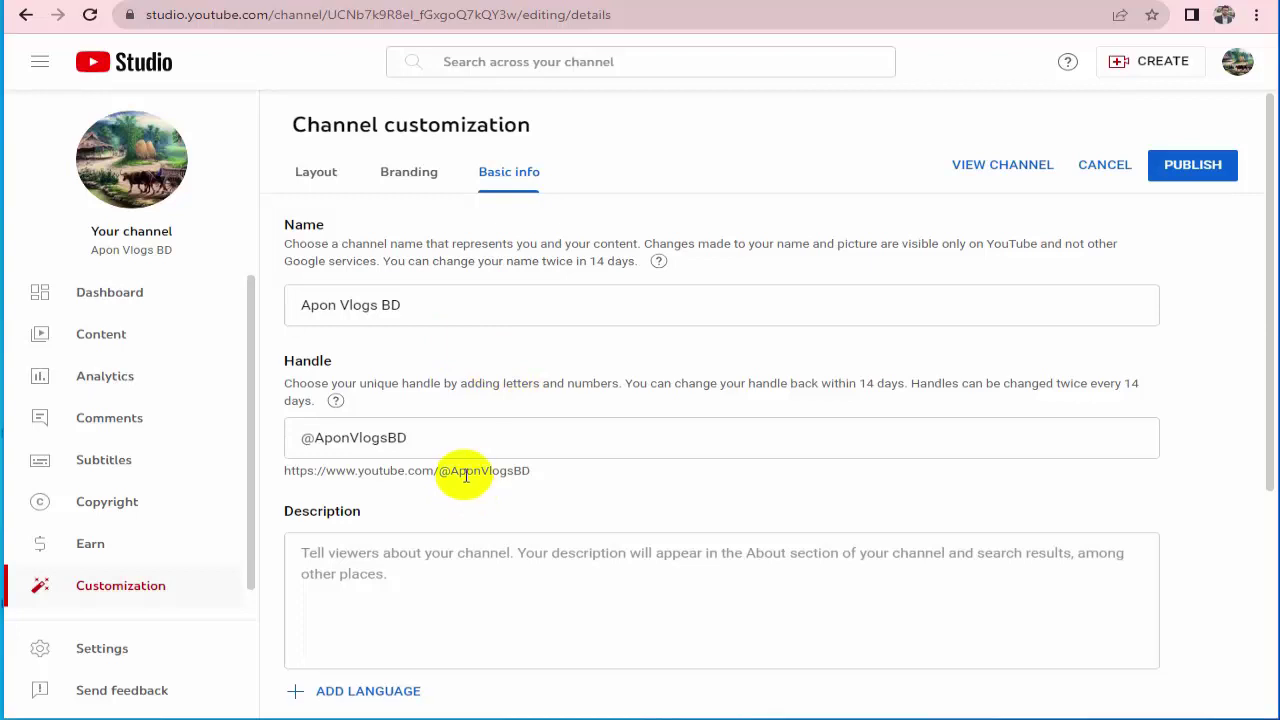
scroll(465, 475, "down", 2)
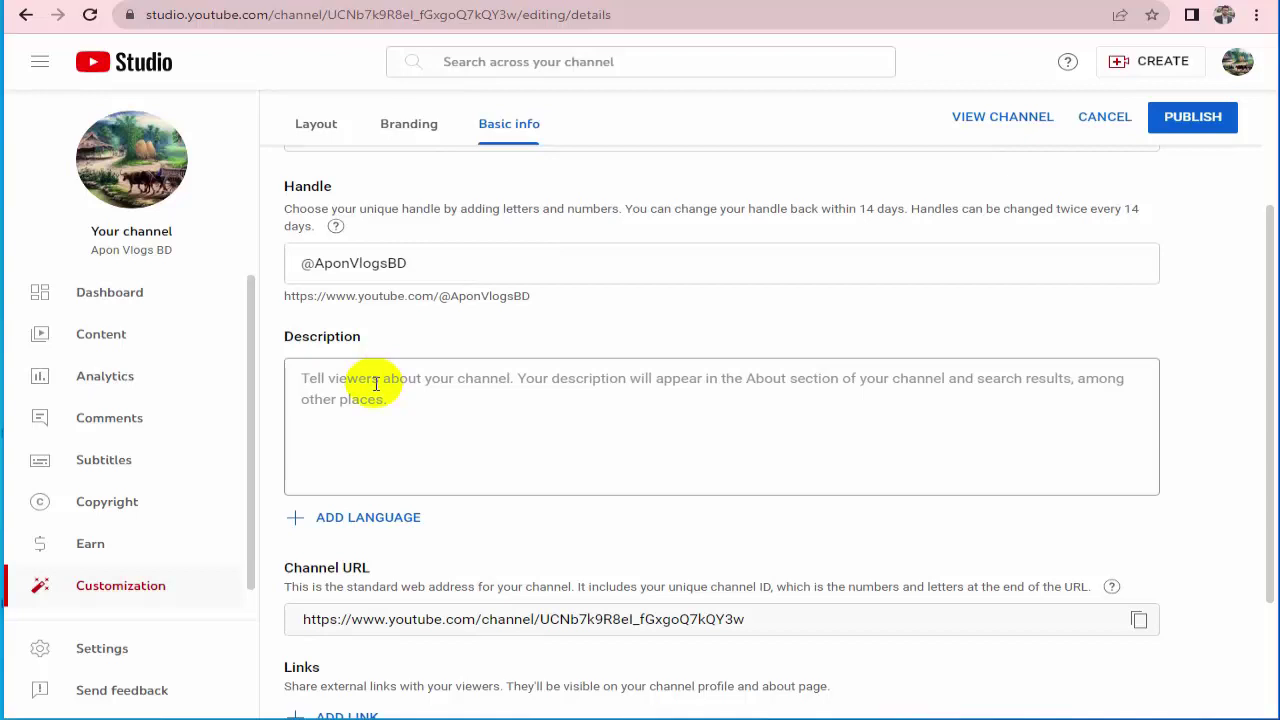
left_click(376, 384)
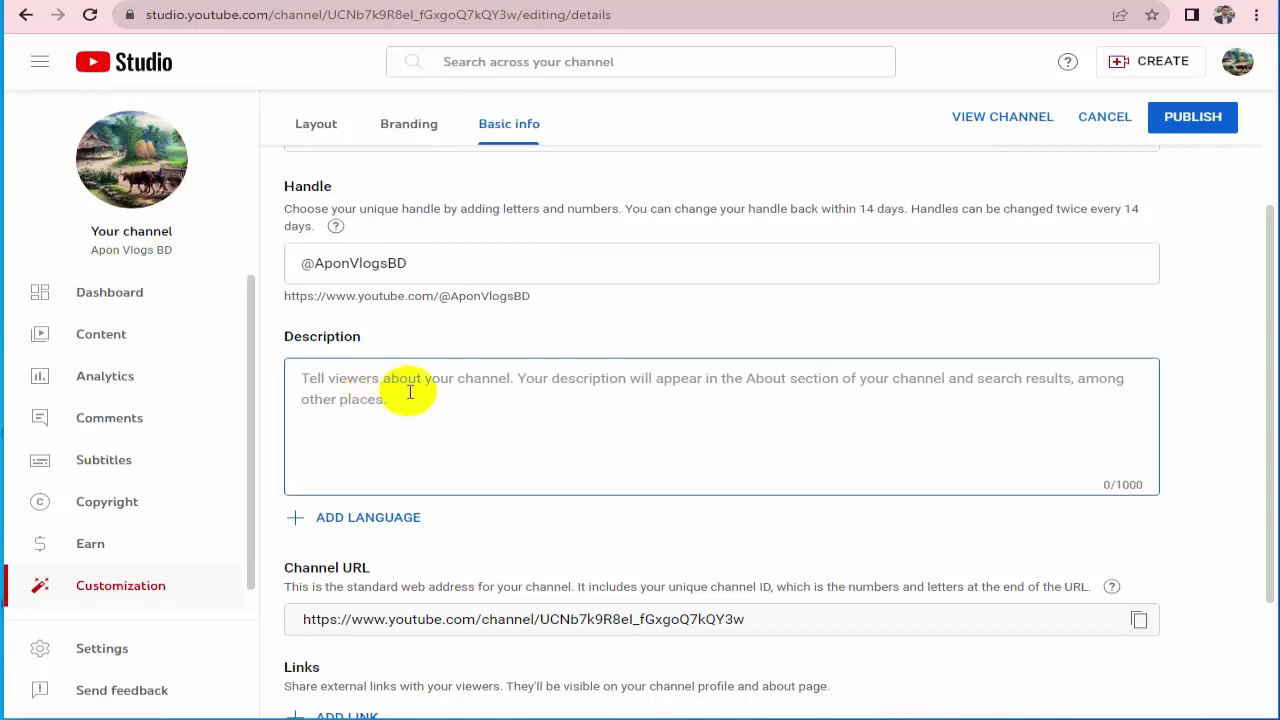
key("ctrl+v")
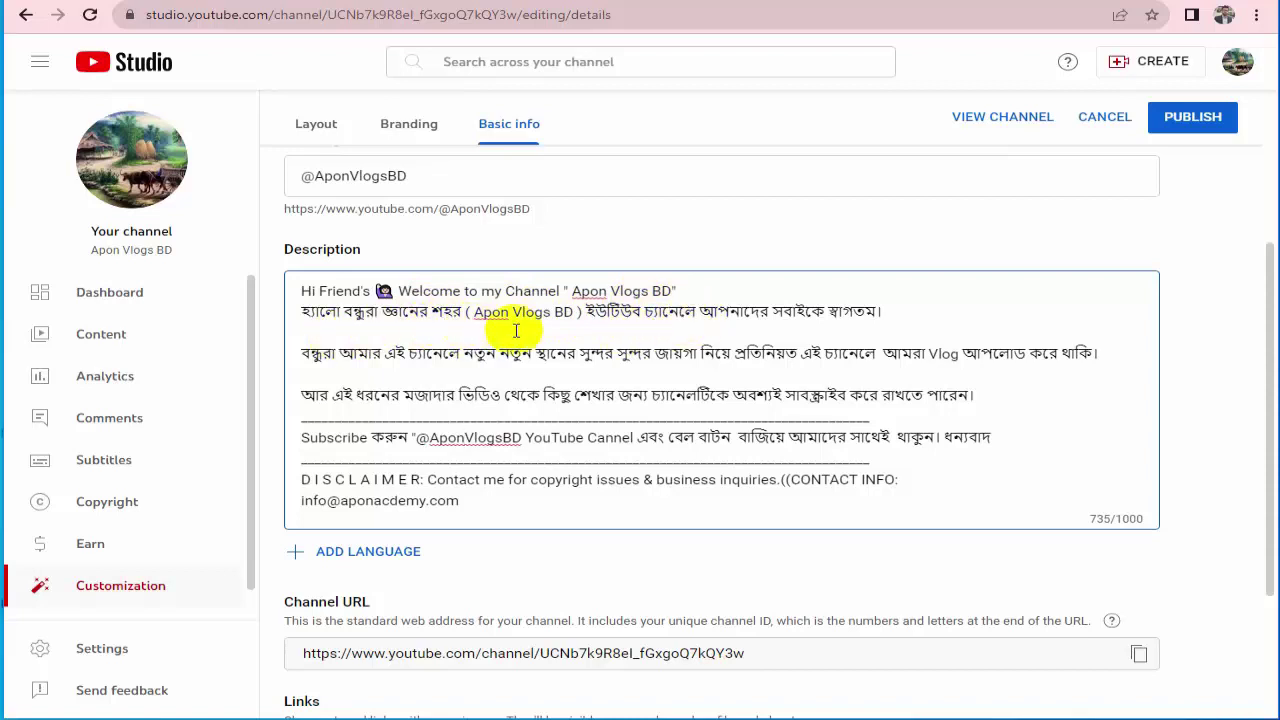
left_click_drag(384, 312, 463, 312)
key("BackSpace")
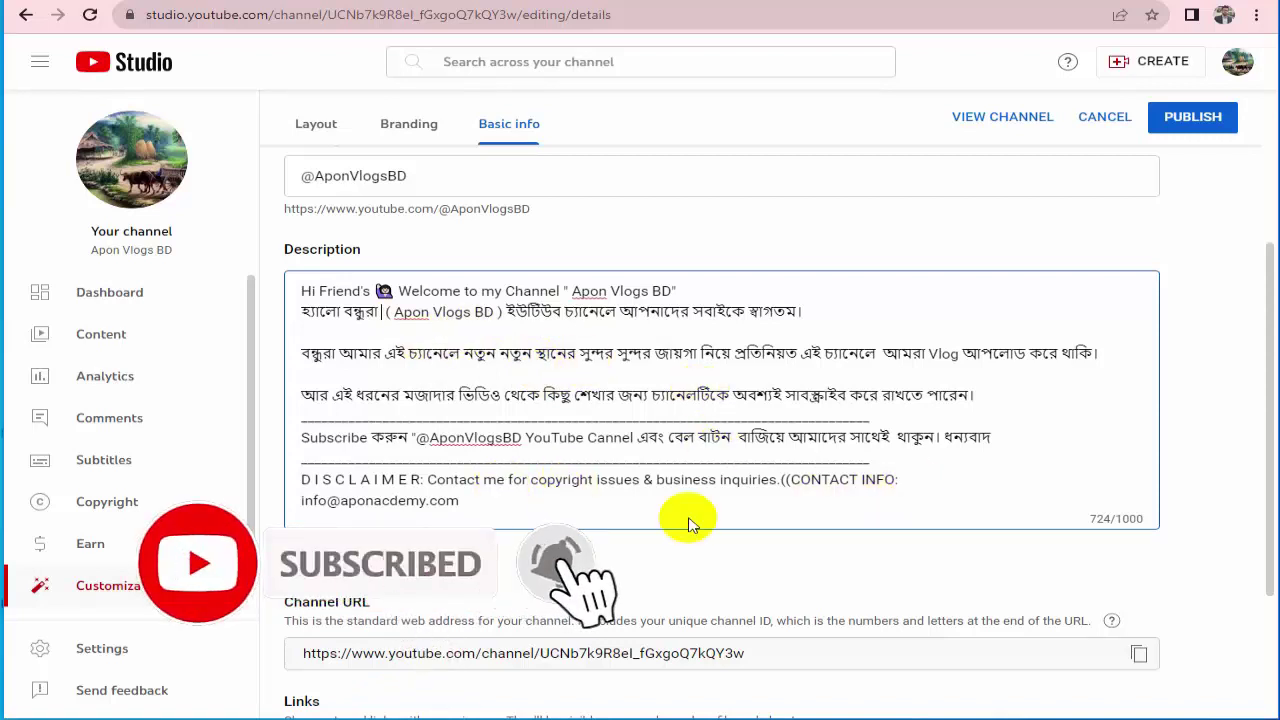
Examine the translation options for the channel name and description without adding a language
scroll(418, 521, "down", 1)
scroll(418, 521, "down", 1)
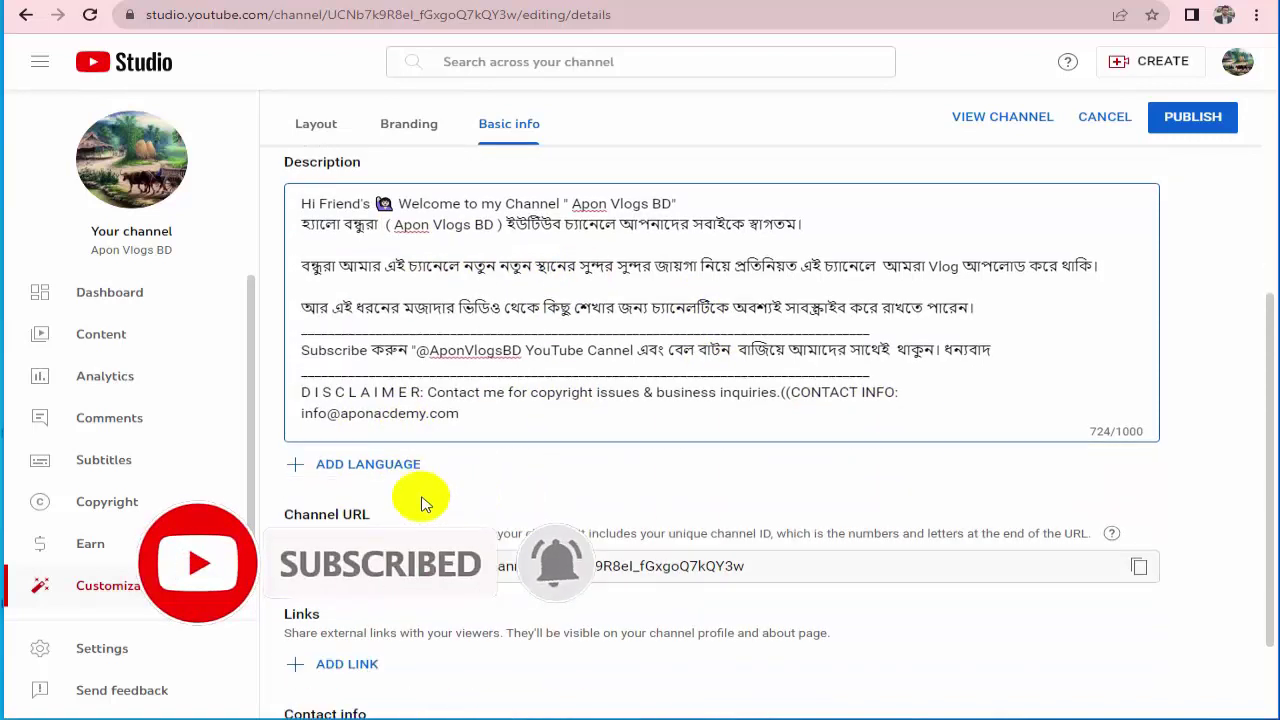
left_click(338, 475)
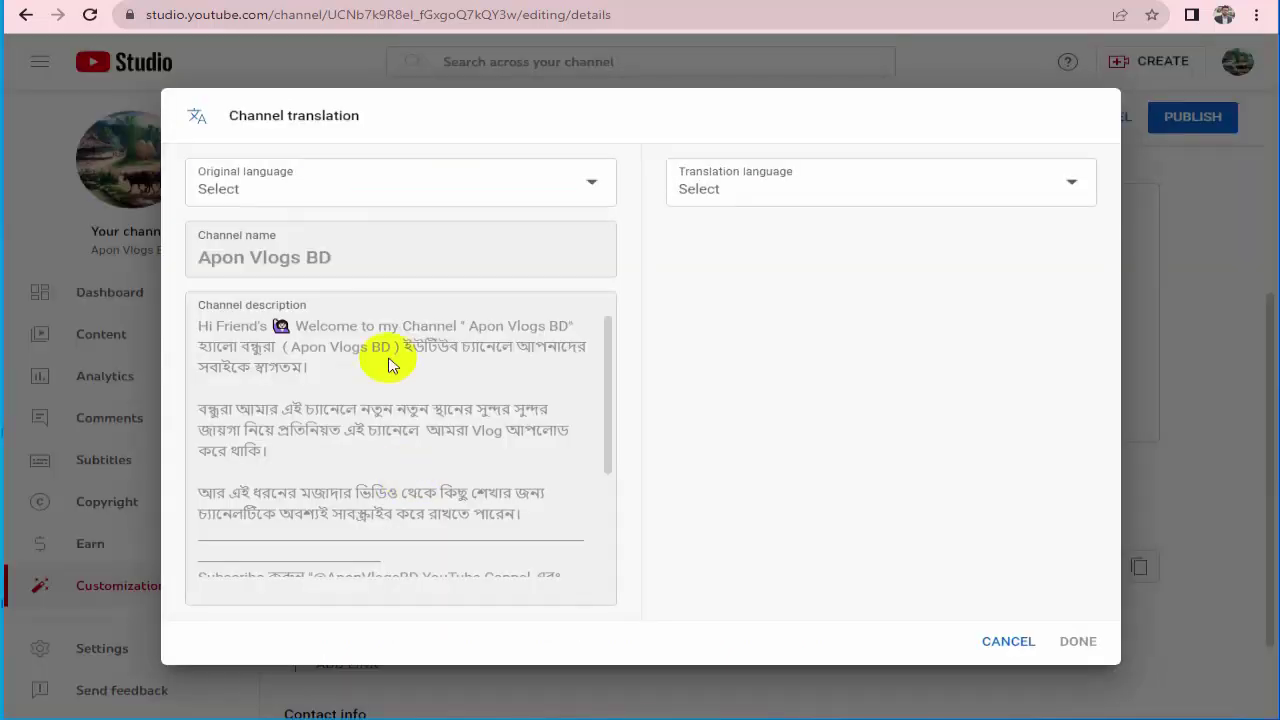
left_click(1009, 642)
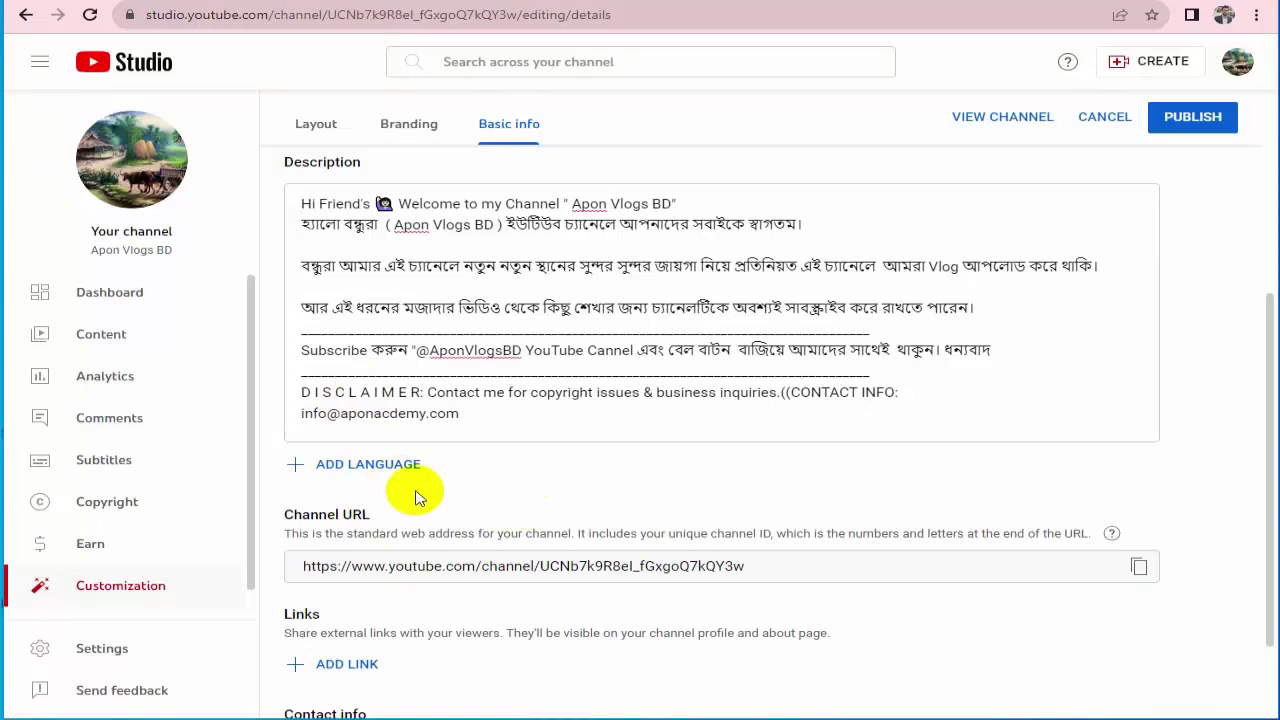
Review the channel's name, handle, description, channel URL, links and contact fields in the basic info
scroll(410, 490, "down", 1)
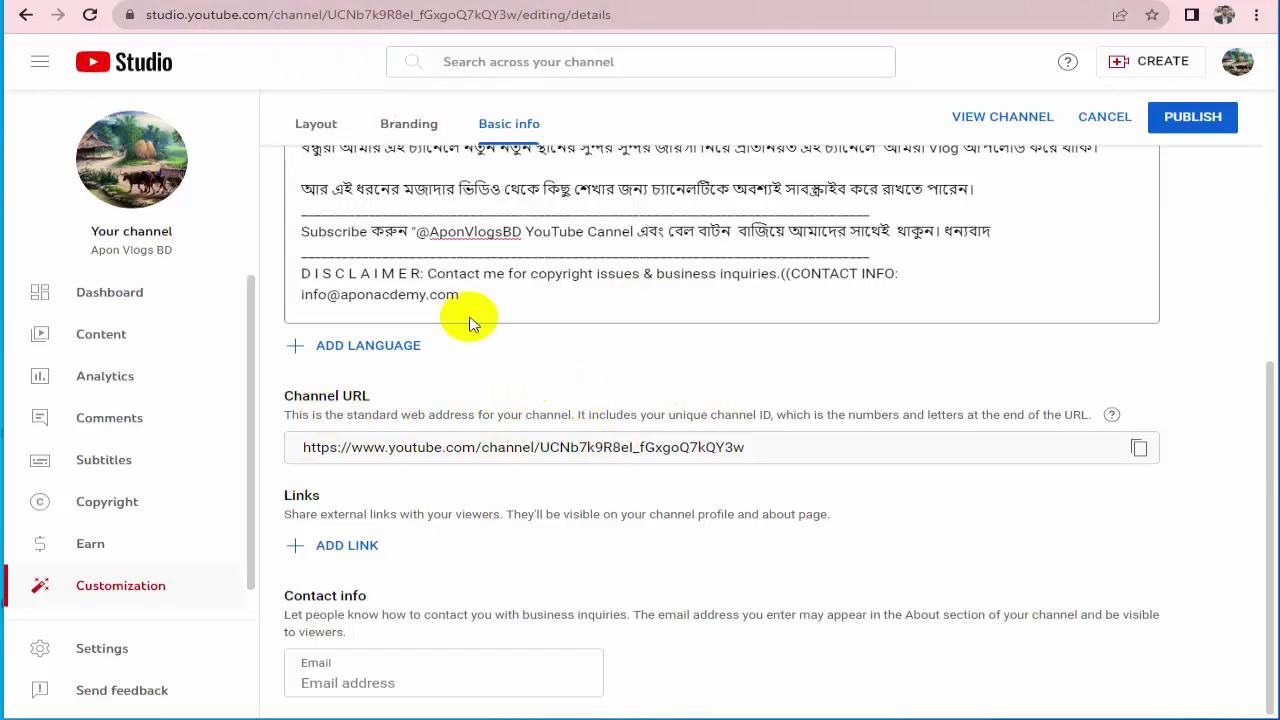
scroll(466, 320, "up", 5)
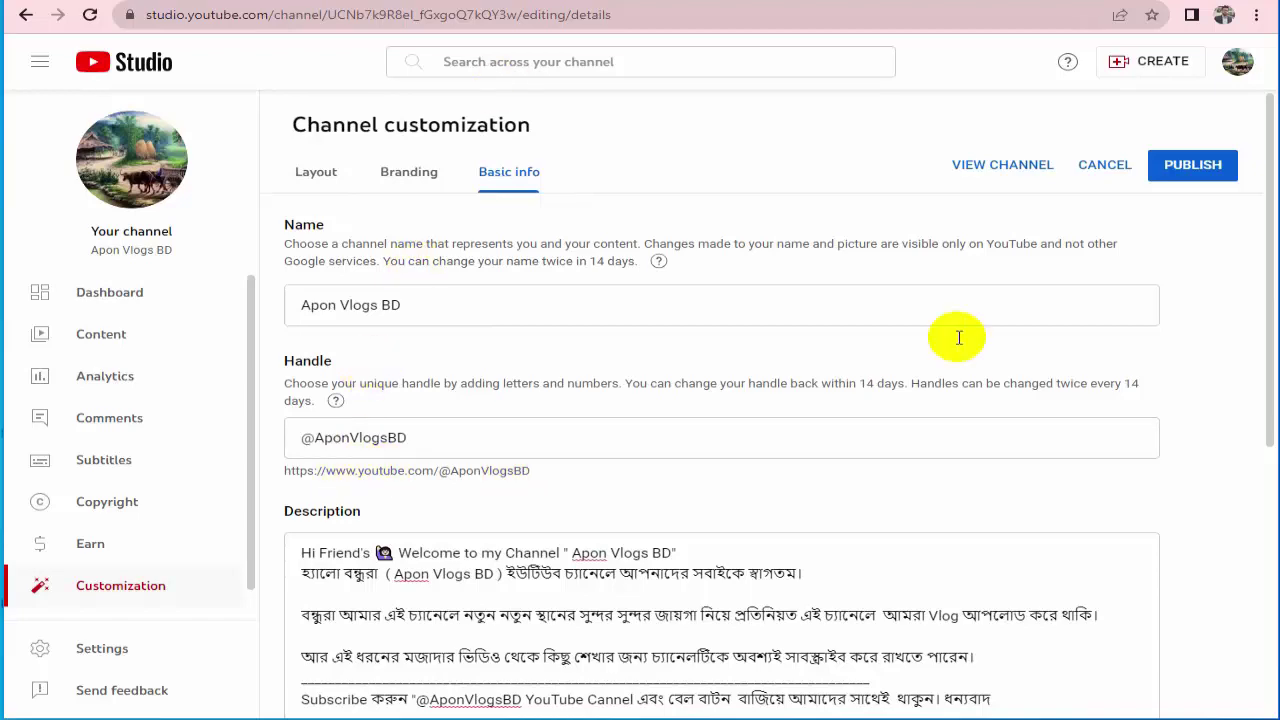
scroll(585, 473, "down", 4)
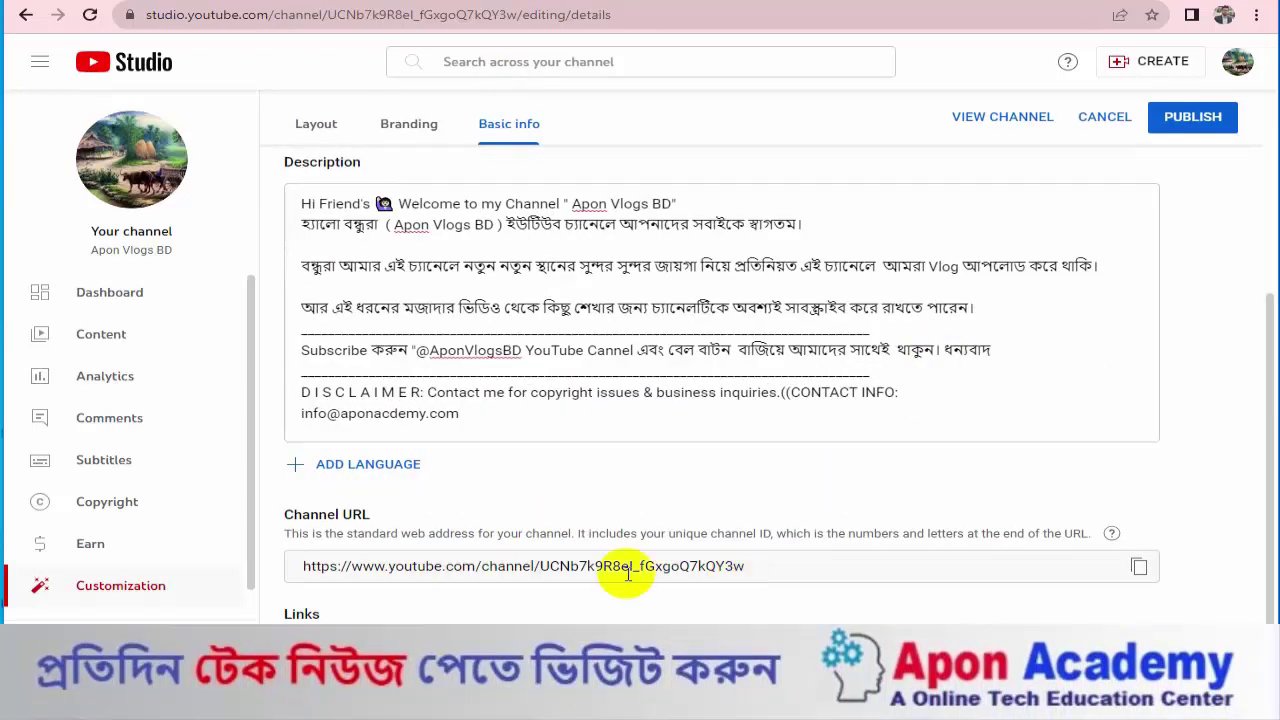
scroll(600, 570, "down", 1)
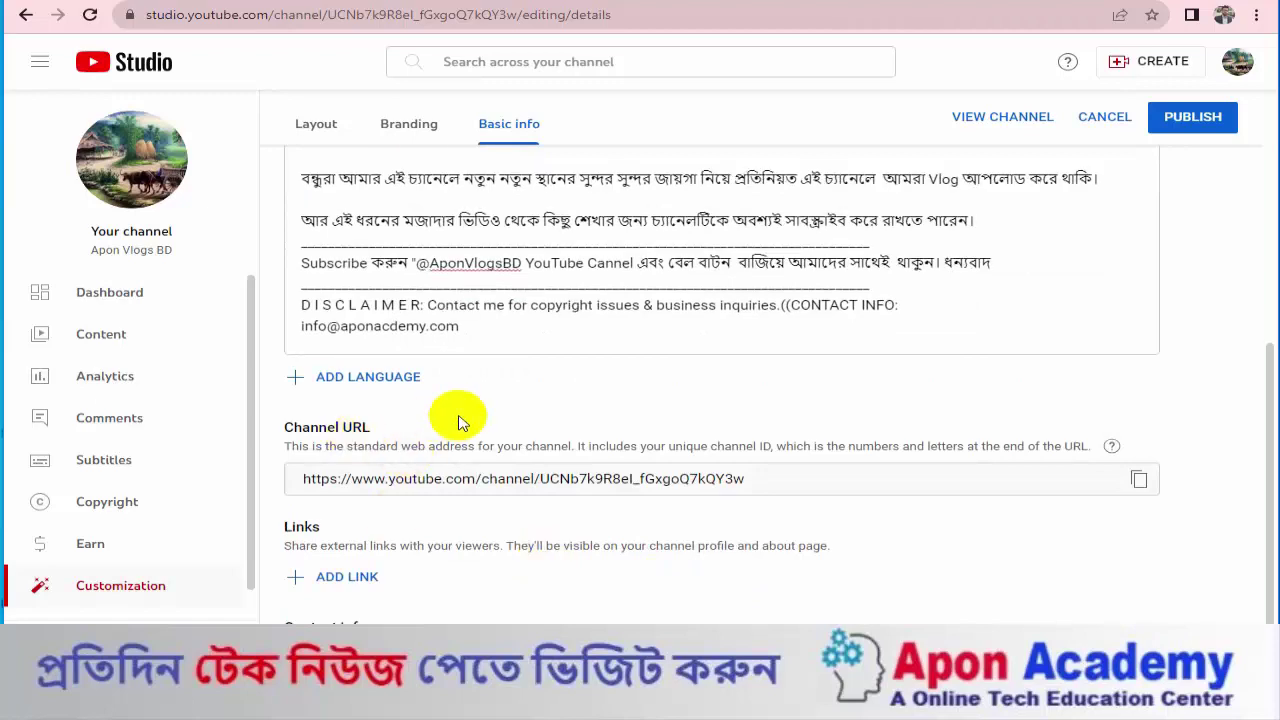
scroll(536, 529, "up", 2)
scroll(536, 529, "up", 3)
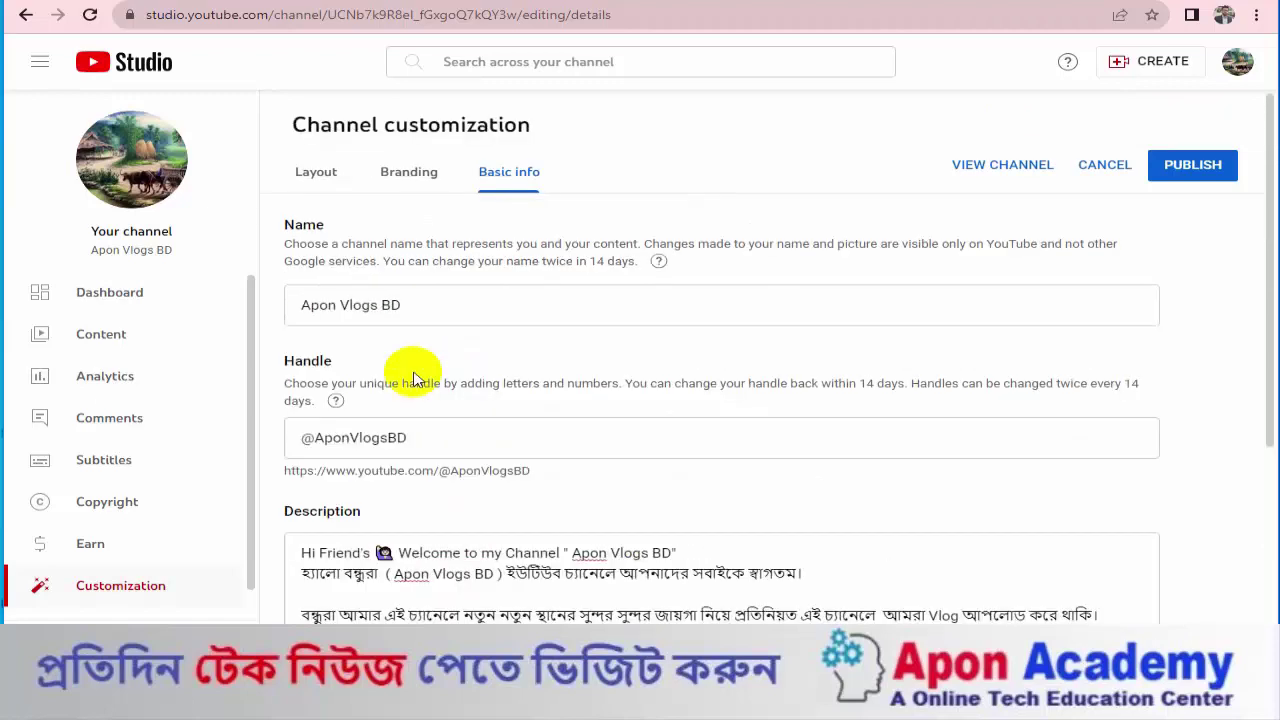
scroll(413, 380, "down", 5)
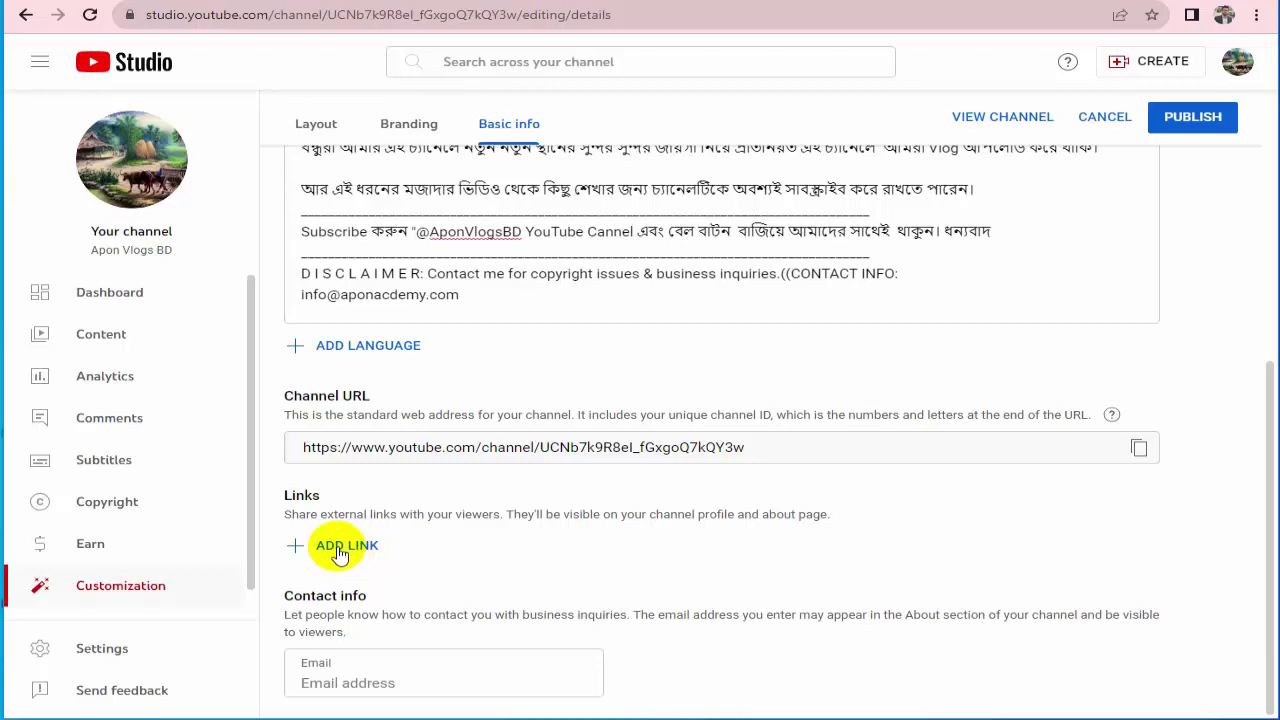
left_click(341, 555)
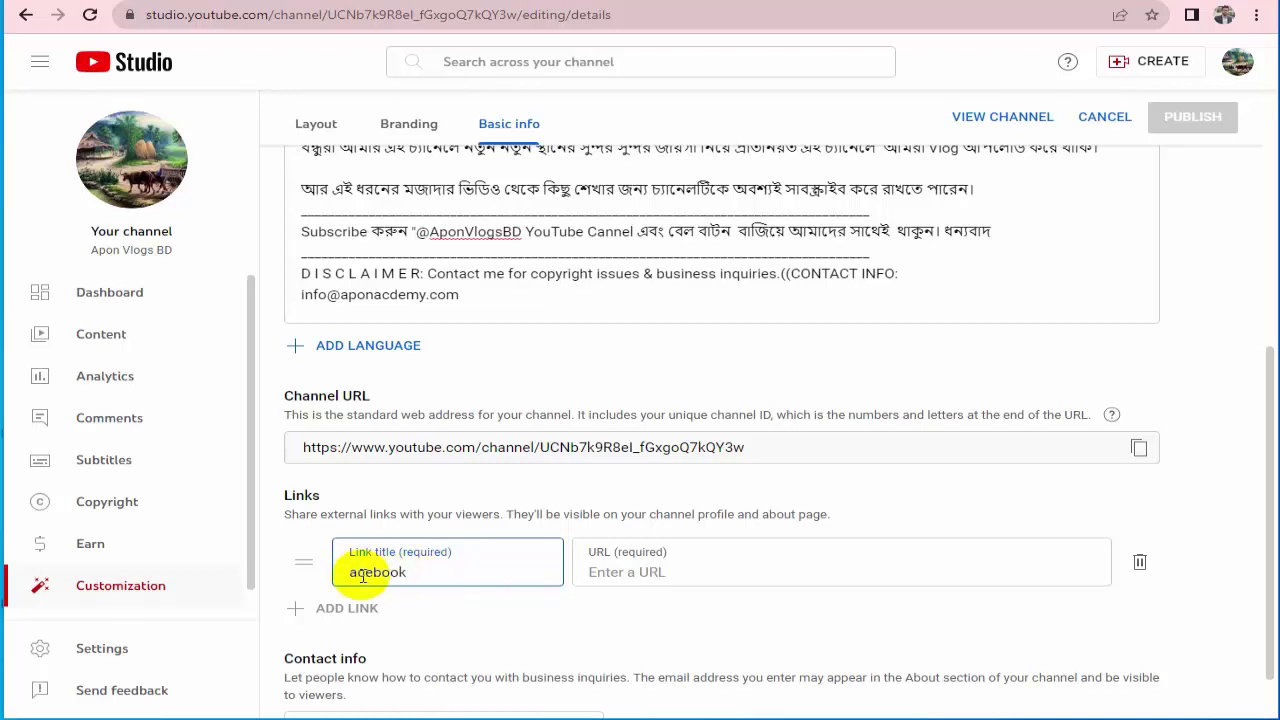
left_click(694, 572)
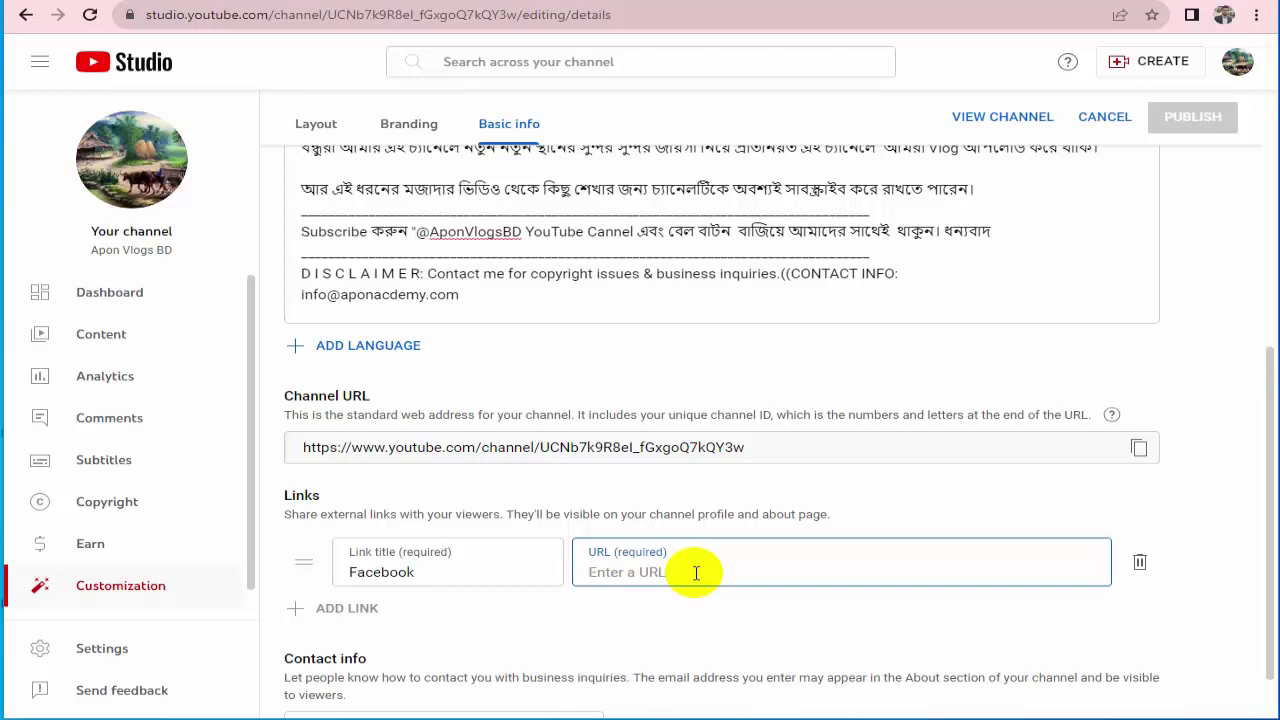
type("https://facebook.com/aponvlogsbd")
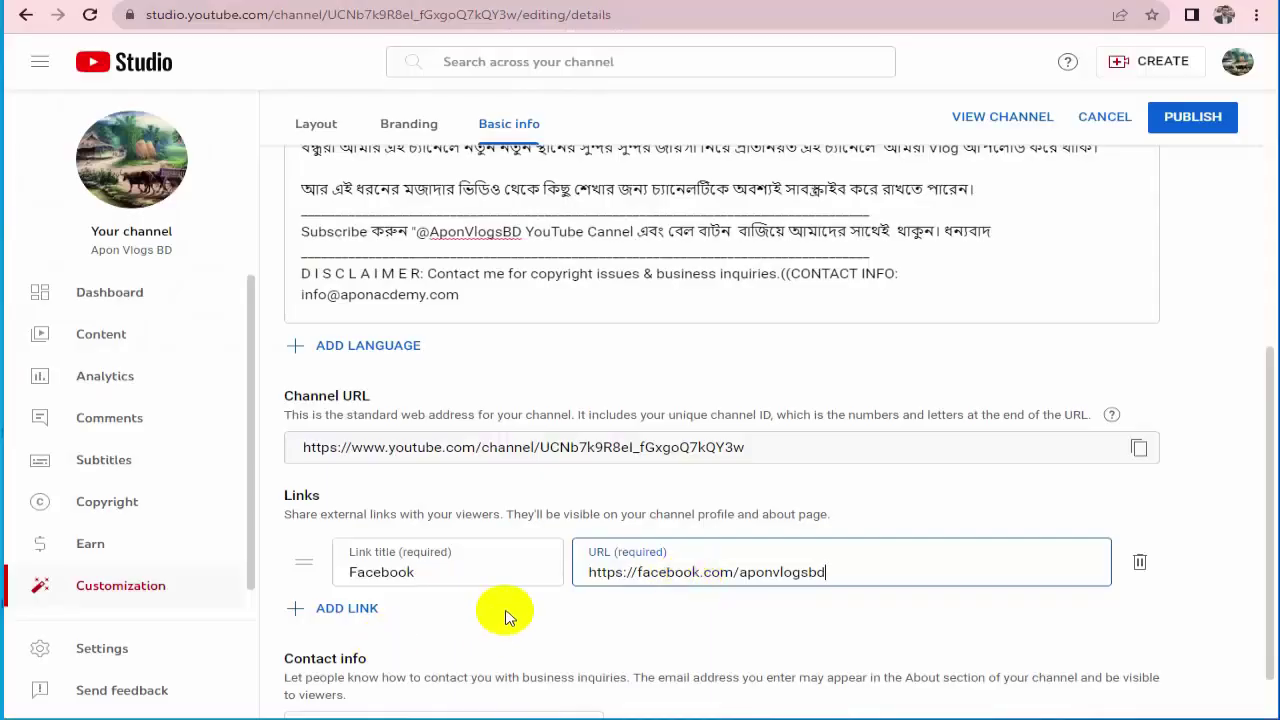
Fill in the channel's contact email address and publish the basic info changes
scroll(505, 610, "down", 1)
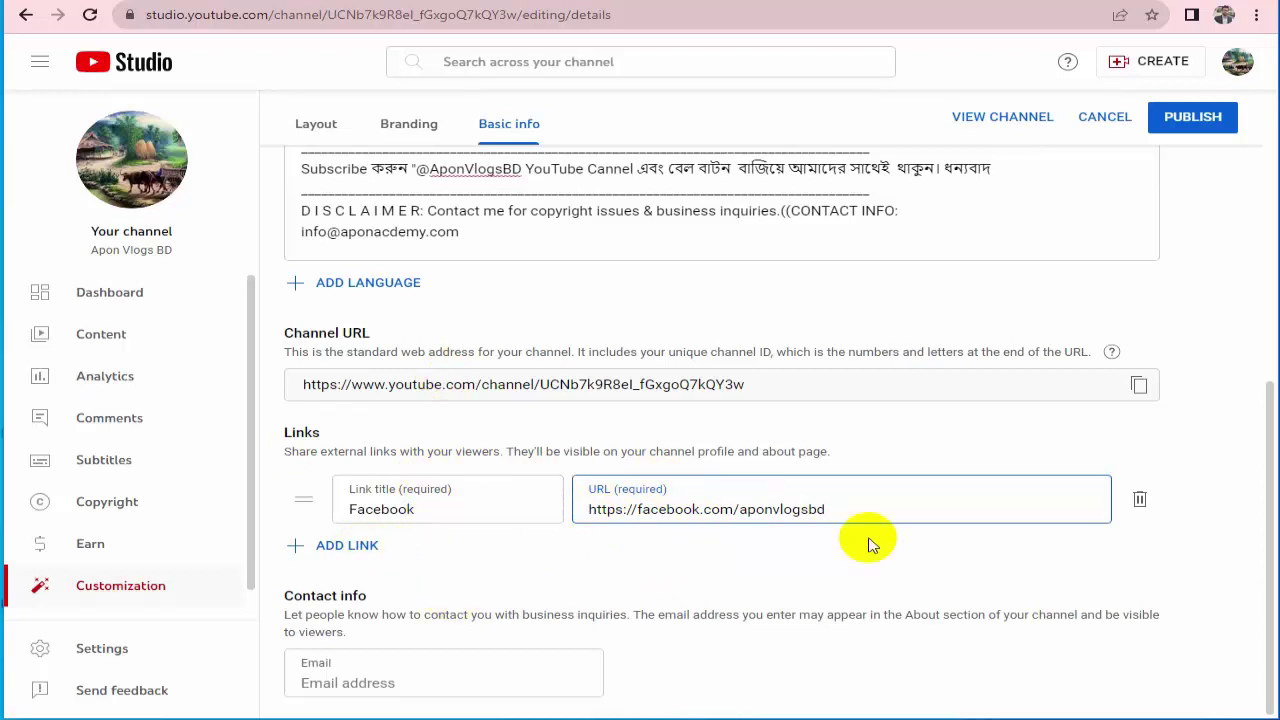
left_click(420, 630)
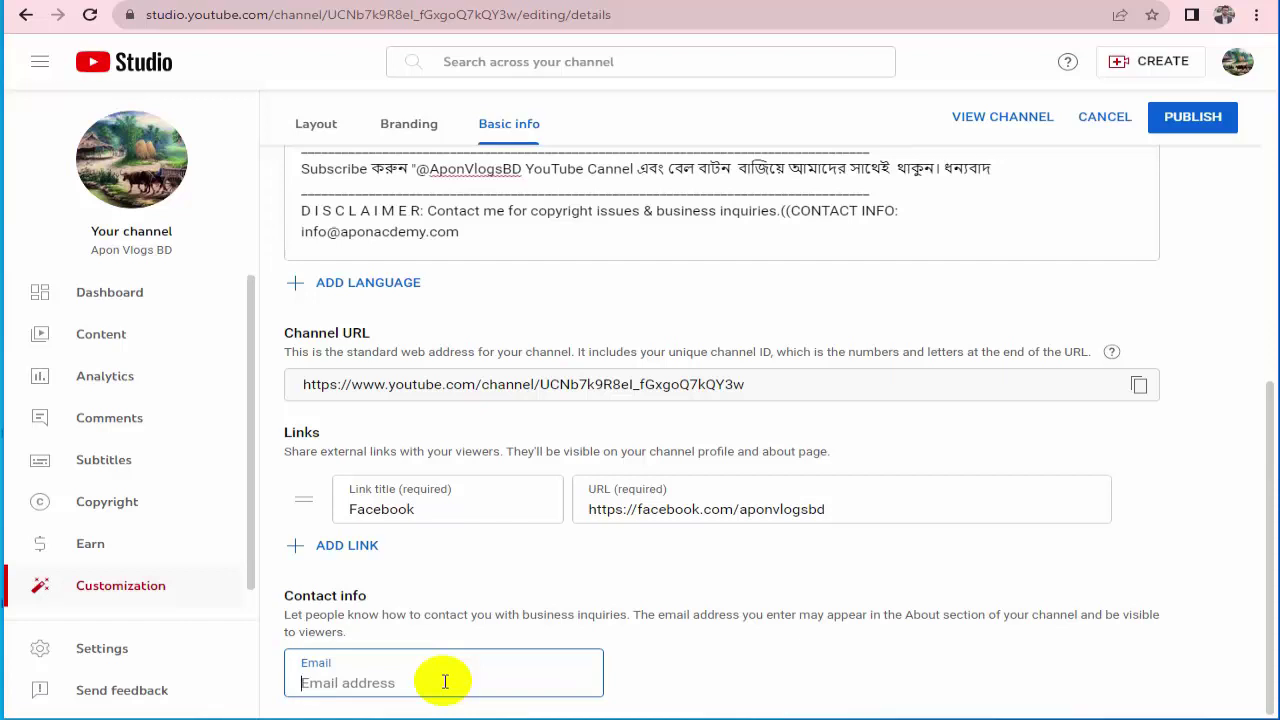
key("ctrl+v")
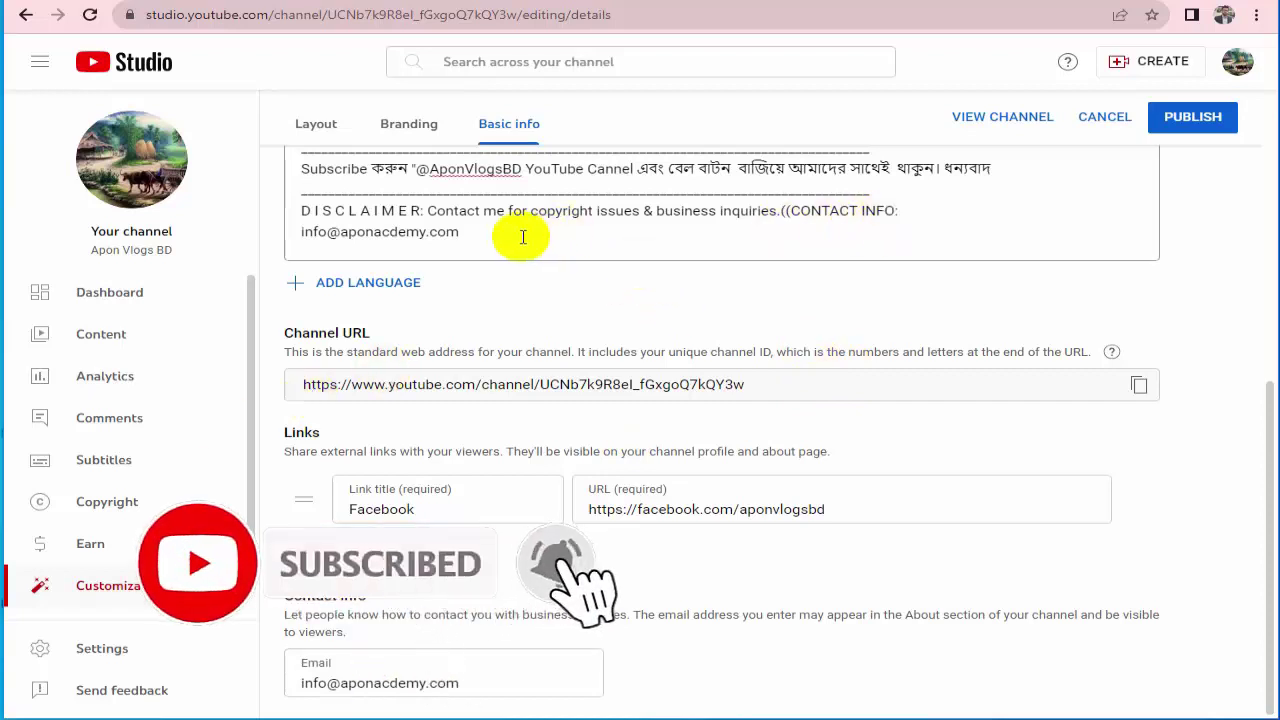
left_click(1190, 118)
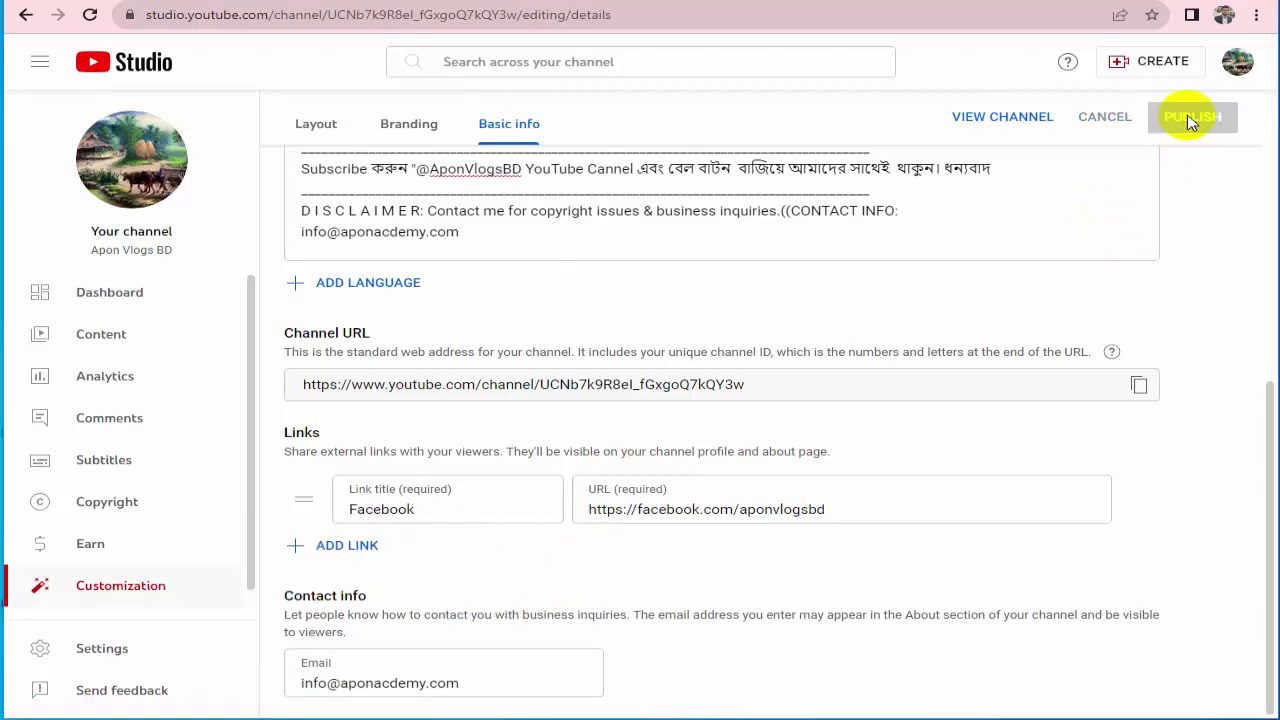